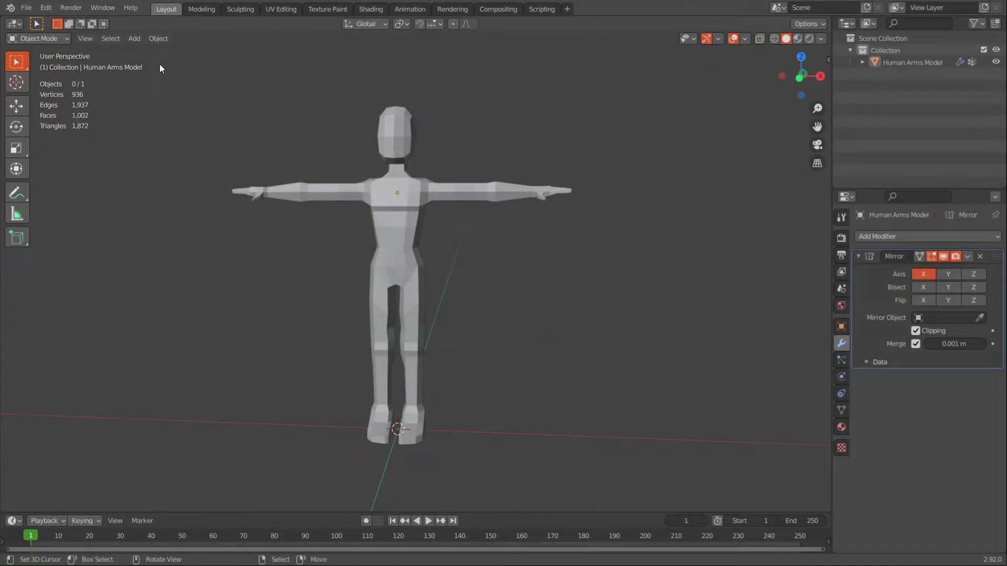
- Remove the Skin material from the human model and assign the existing material named Material instead
{"action": "left_click", "coordinate": [390, 139]}
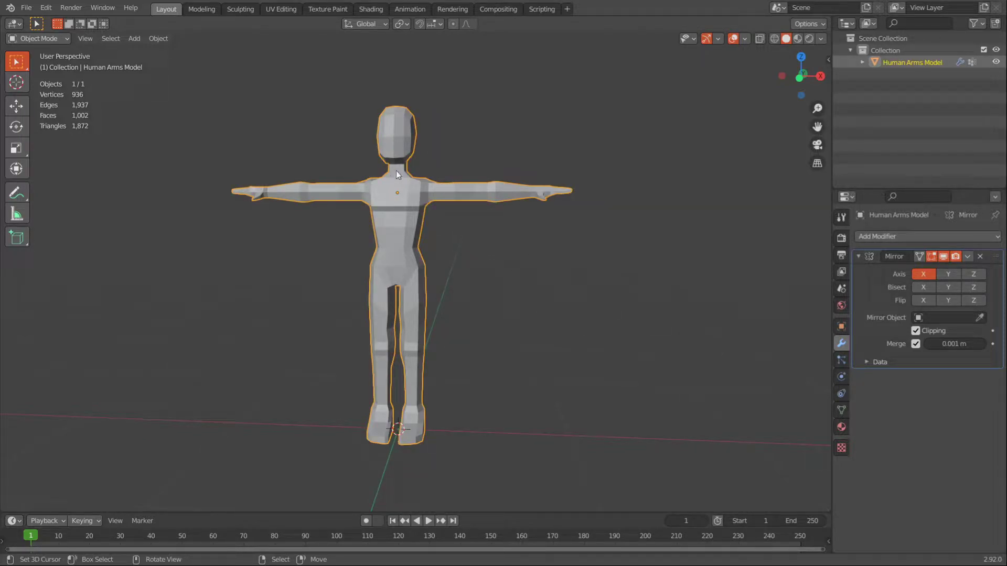
{"action": "left_click", "coordinate": [842, 426]}
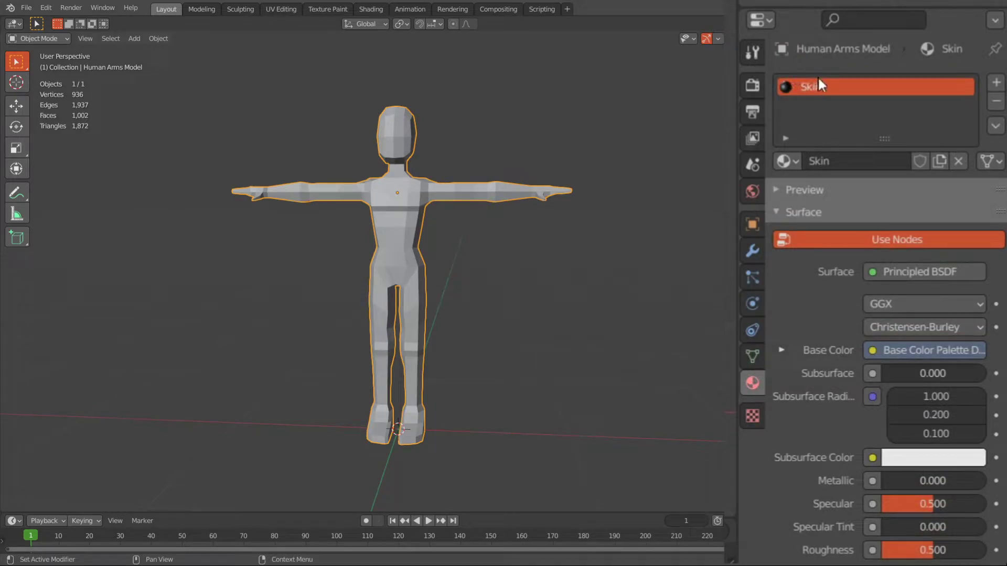
{"action": "middle_click_drag", "start_coordinate": [483, 197], "coordinate": [729, 173]}
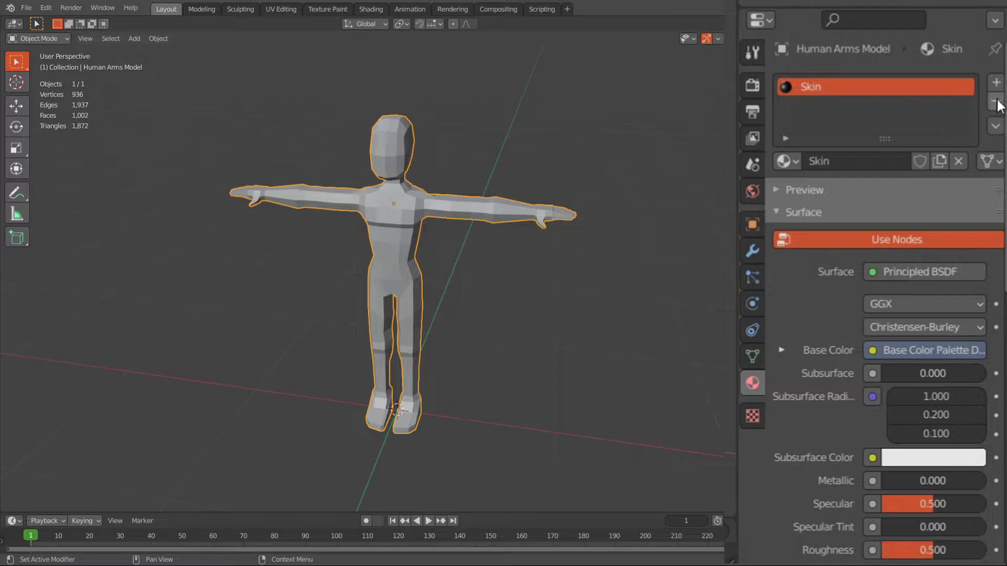
{"action": "left_click", "coordinate": [996, 101]}
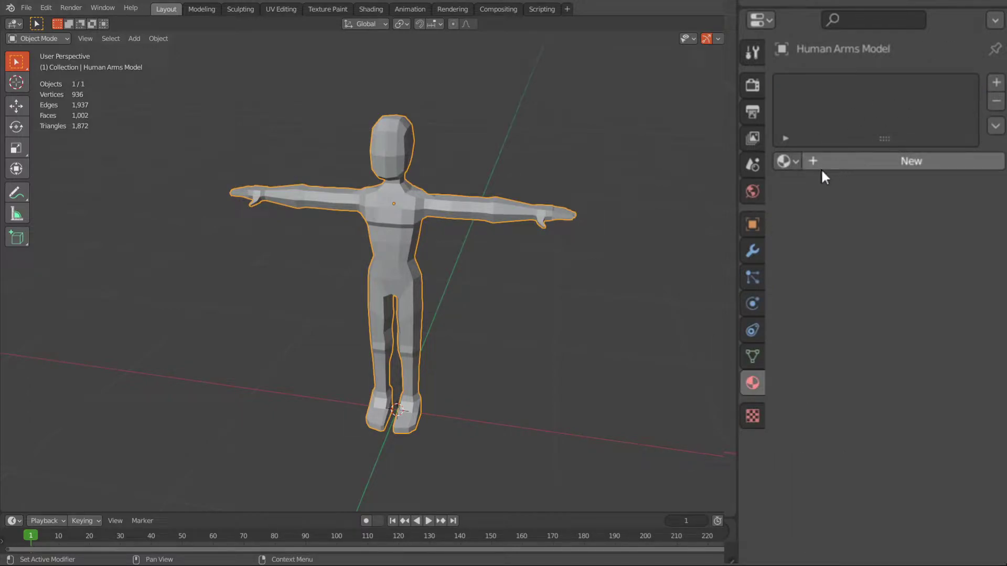
{"action": "left_click", "coordinate": [785, 161]}
{"action": "left_click", "coordinate": [750, 195]}
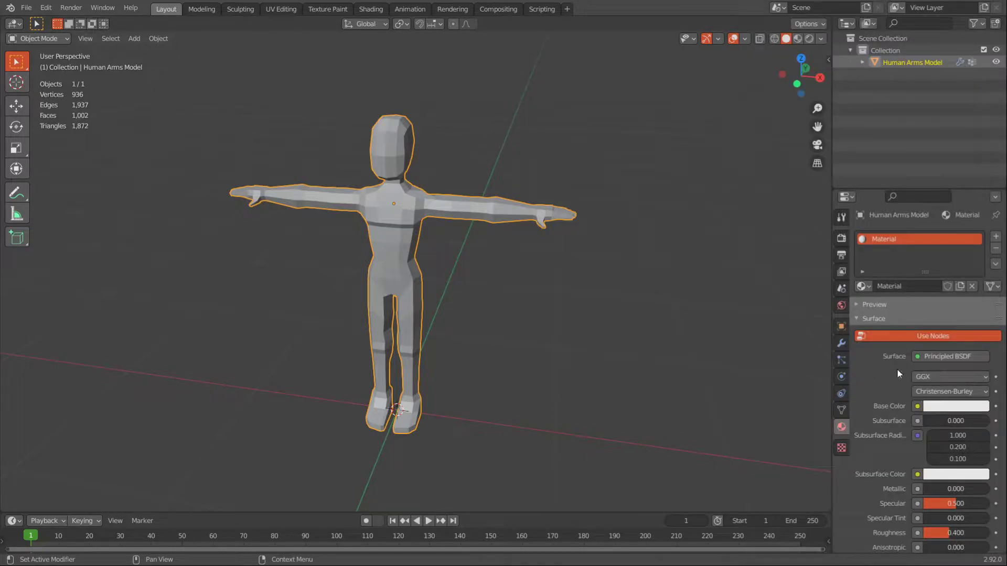
{"action": "left_click", "coordinate": [865, 287]}
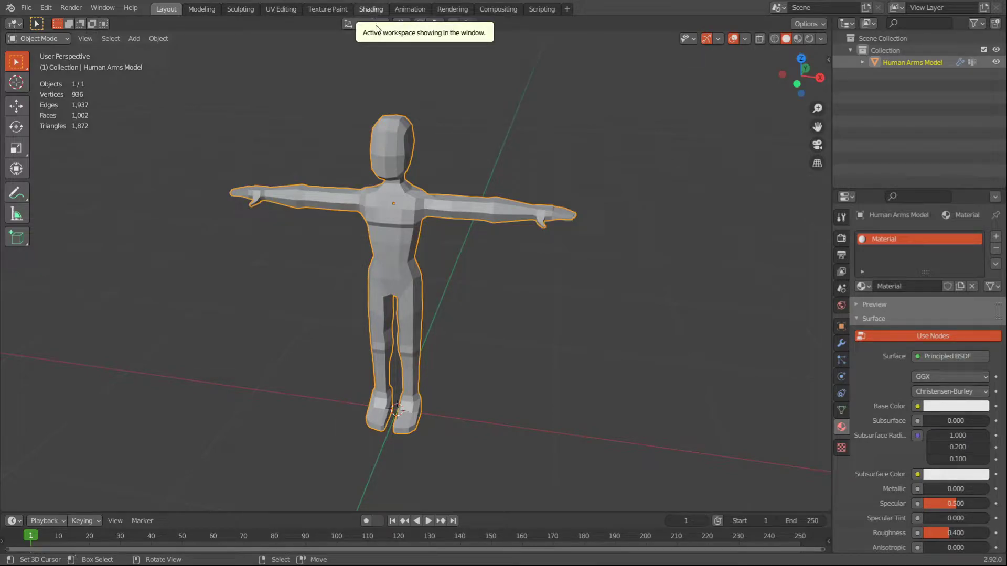
- In the Shading workspace, add an Image Texture node beside the Principled BSDF node of the model's material
{"action": "left_click", "coordinate": [371, 9]}
{"action": "scroll", "coordinate": [477, 203], "scroll_direction": "up", "scroll_amount": 8}
{"action": "middle_click_drag", "start_coordinate": [476, 202], "coordinate": [512, 212]}
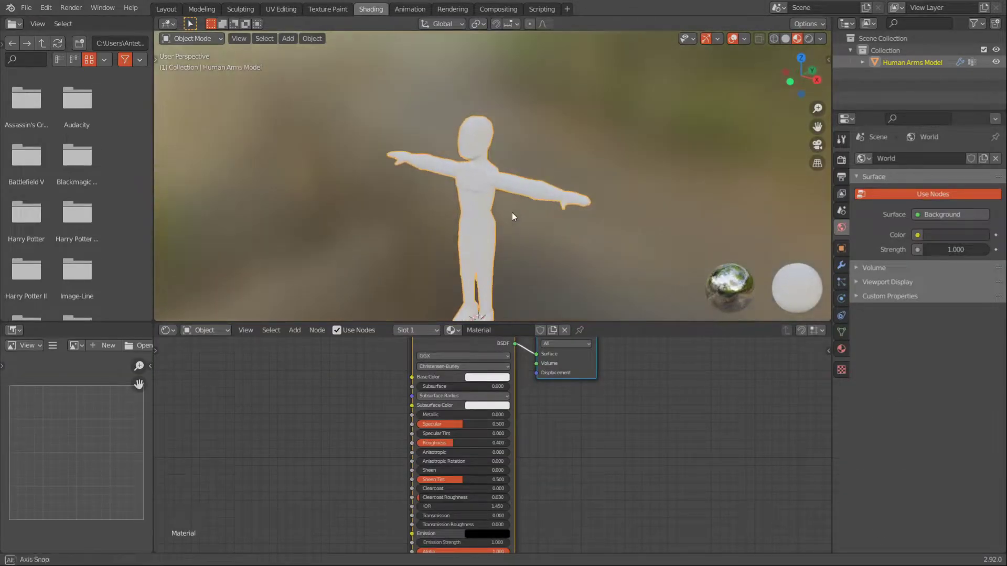
{"action": "middle_click_drag", "start_coordinate": [391, 383], "coordinate": [430, 407]}
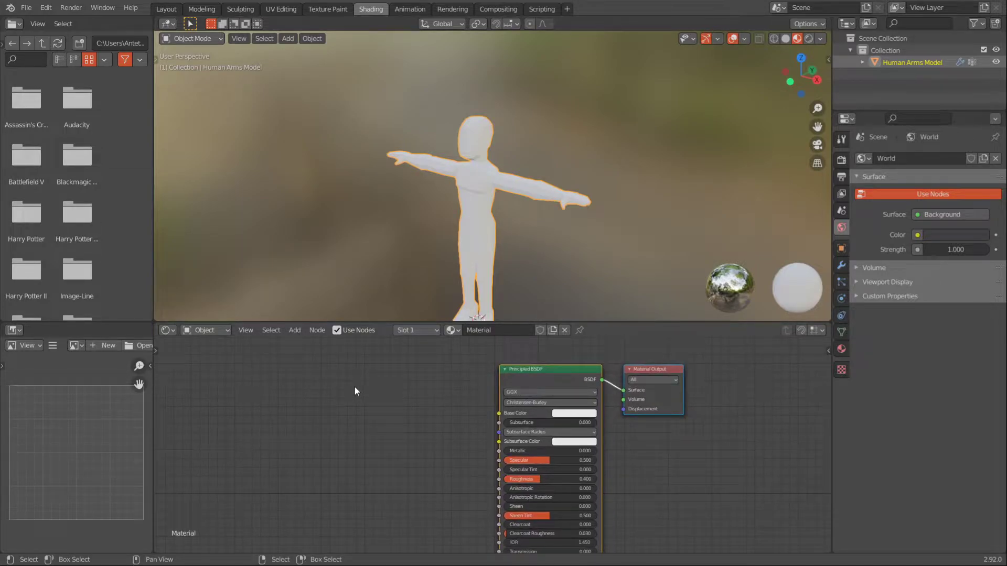
{"action": "left_click", "coordinate": [346, 397]}
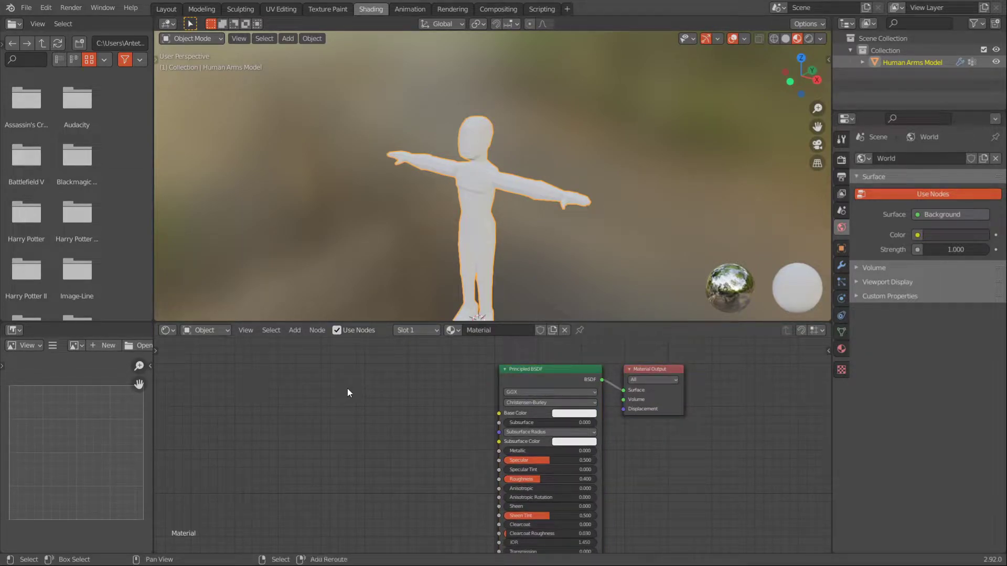
{"action": "key", "text": "shift+a"}
{"action": "left_click", "coordinate": [312, 390]}
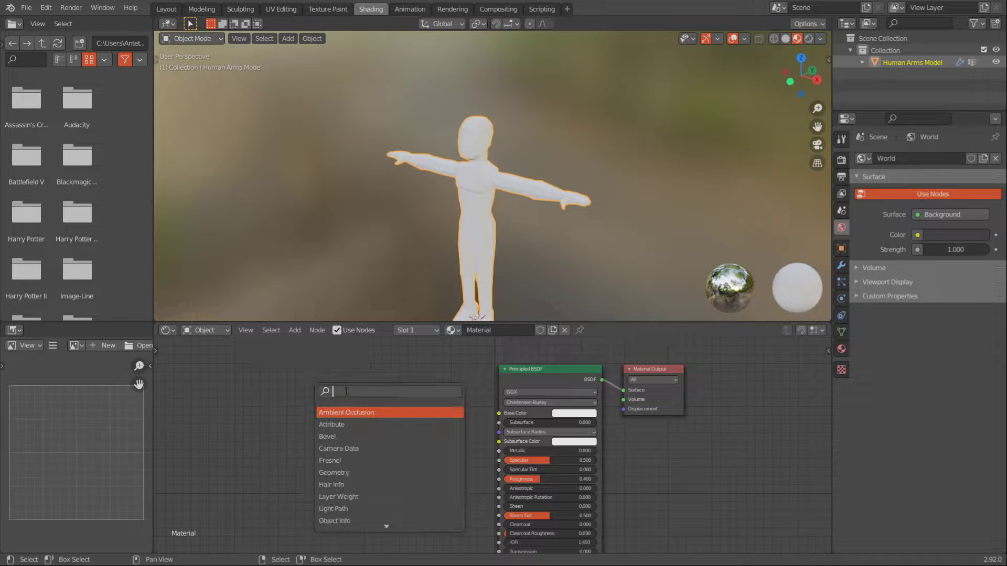
{"action": "type", "text": "image"}
{"action": "key", "text": "Return"}
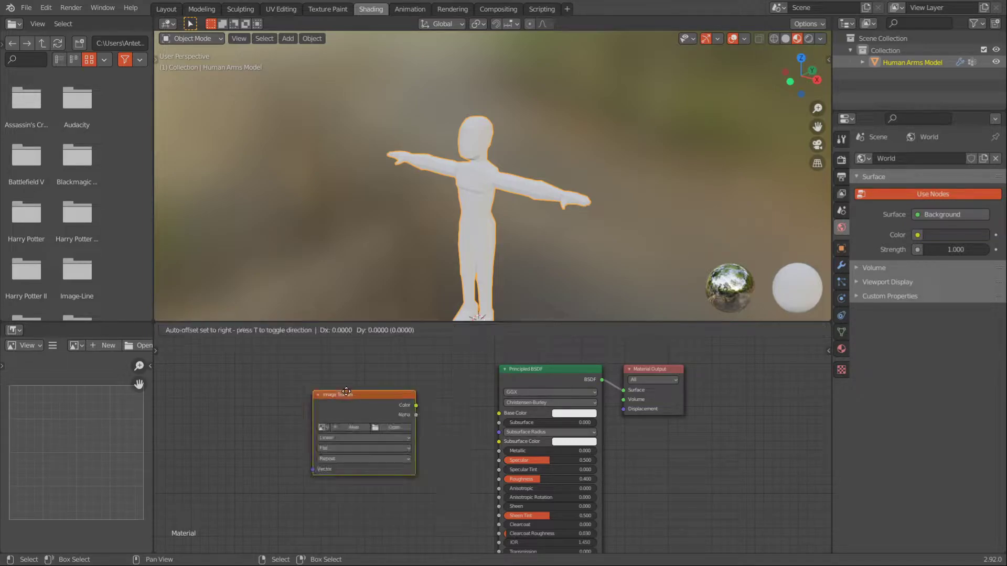
{"action": "left_click", "coordinate": [457, 414]}
- Connect the Image Texture node's Color output to the Principled BSDF Base Color and place the node closer to the shader
{"action": "left_click_drag", "start_coordinate": [426, 409], "coordinate": [498, 414]}
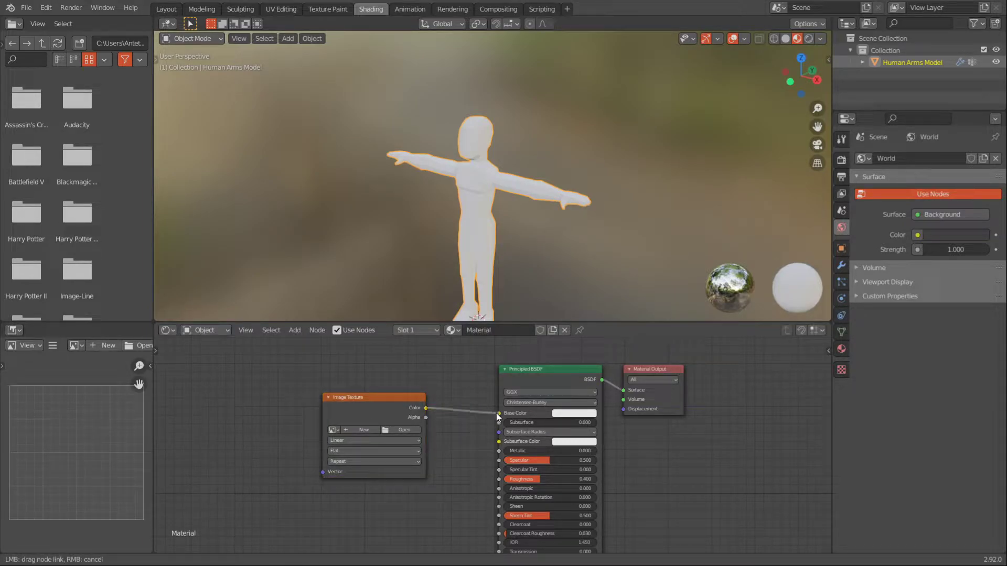
{"action": "left_click_drag", "start_coordinate": [367, 409], "coordinate": [409, 411]}
{"action": "middle_click_drag", "start_coordinate": [445, 303], "coordinate": [515, 185]}
{"action": "scroll", "coordinate": [515, 200], "scroll_direction": "up", "scroll_amount": 4}
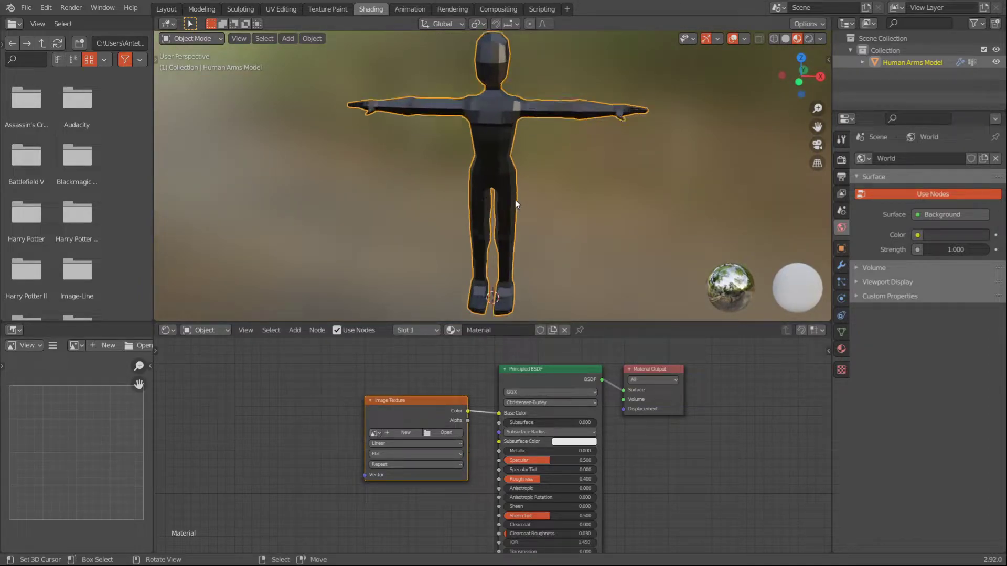
- Start a new image for the texture node, named Zombie Diffuse, with a width and height of 512 px
{"action": "left_click", "coordinate": [403, 432]}
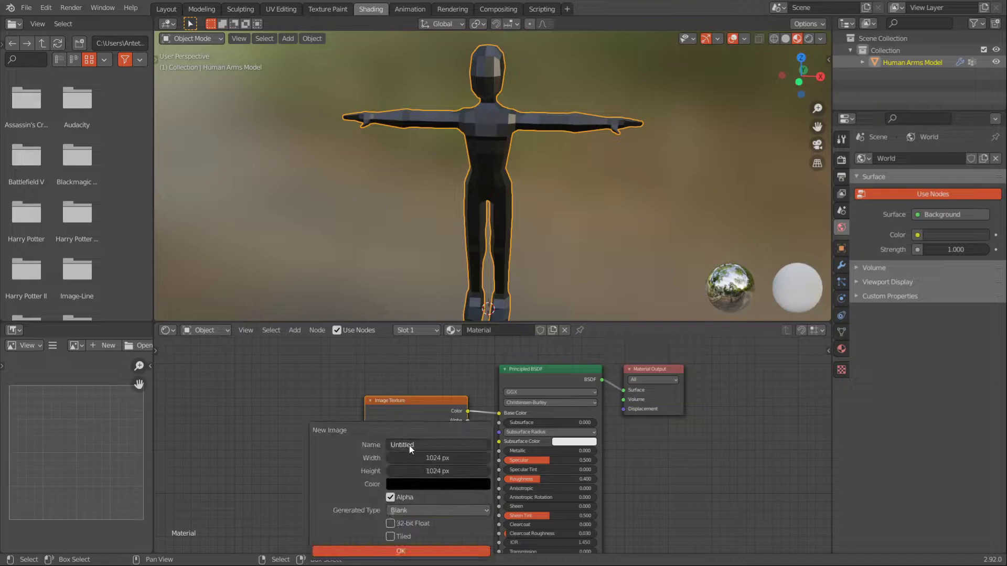
{"action": "type", "text": "Zombie Diffuse"}
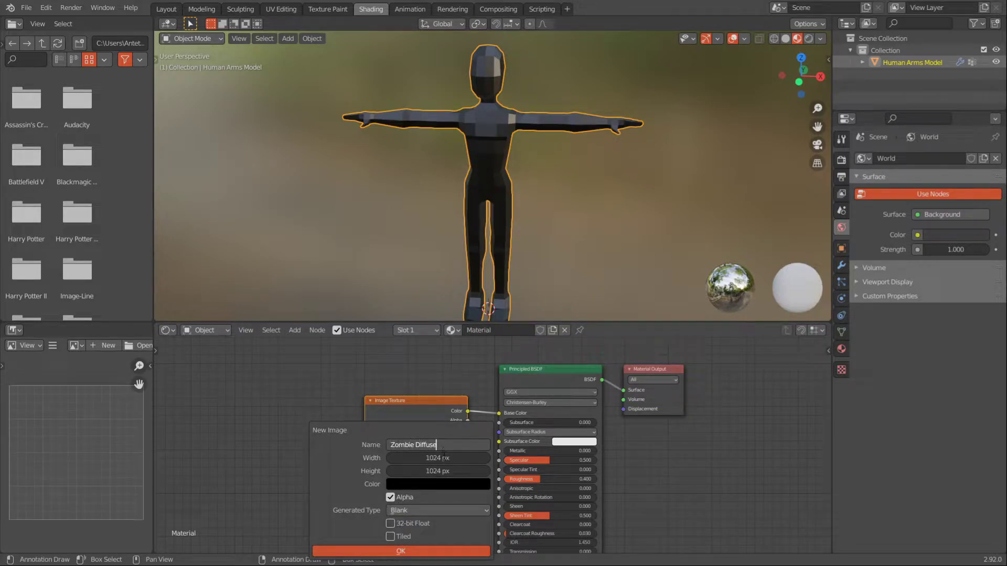
{"action": "key", "text": "Tab"}
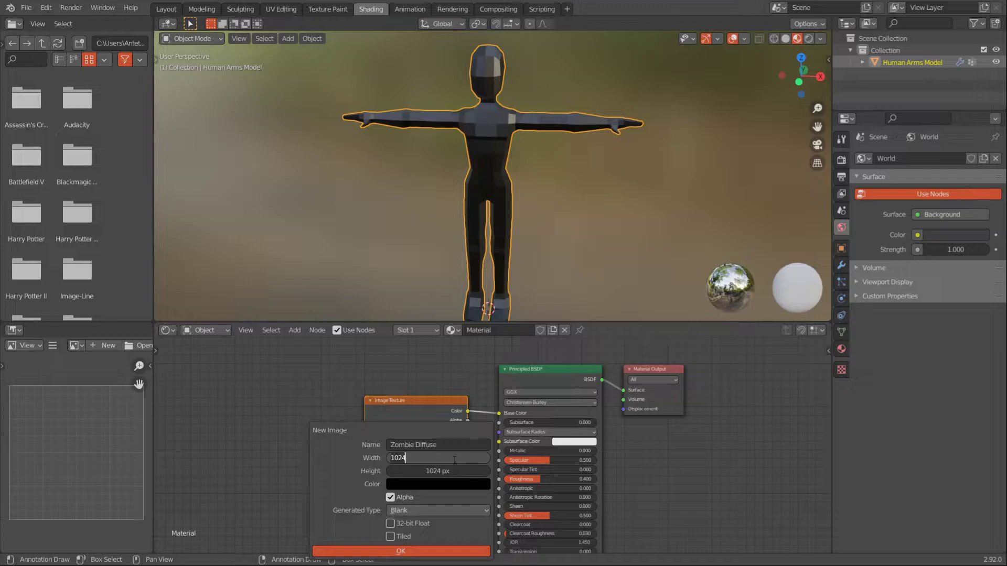
{"action": "type", "text": "512"}
{"action": "key", "text": "Tab"}
{"action": "type", "text": "512"}
{"action": "key", "text": "Return"}
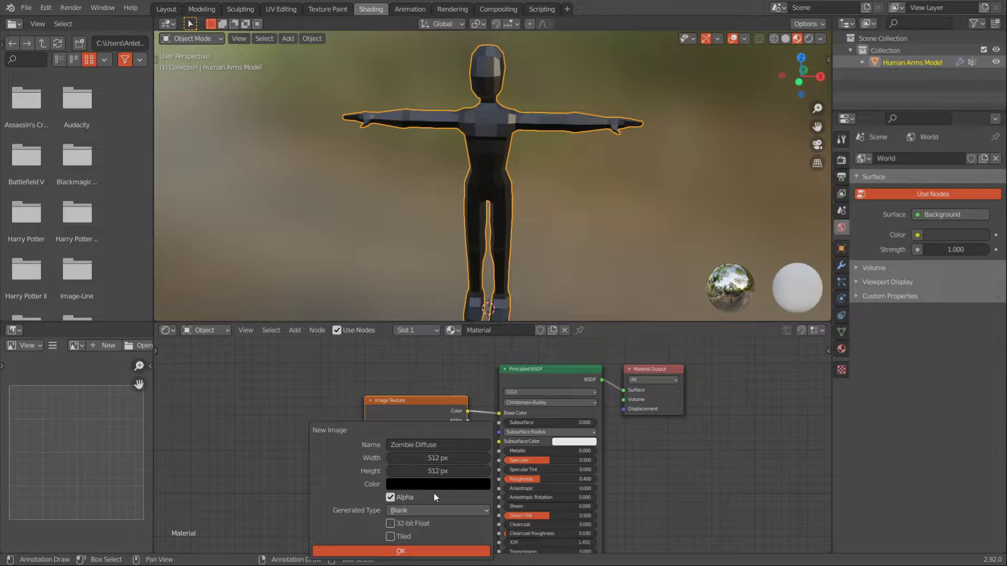
- Disable Alpha, enable 32-bit Float, and create the Zombie Diffuse image
{"action": "left_click", "coordinate": [390, 497]}
{"action": "left_click", "coordinate": [395, 523]}
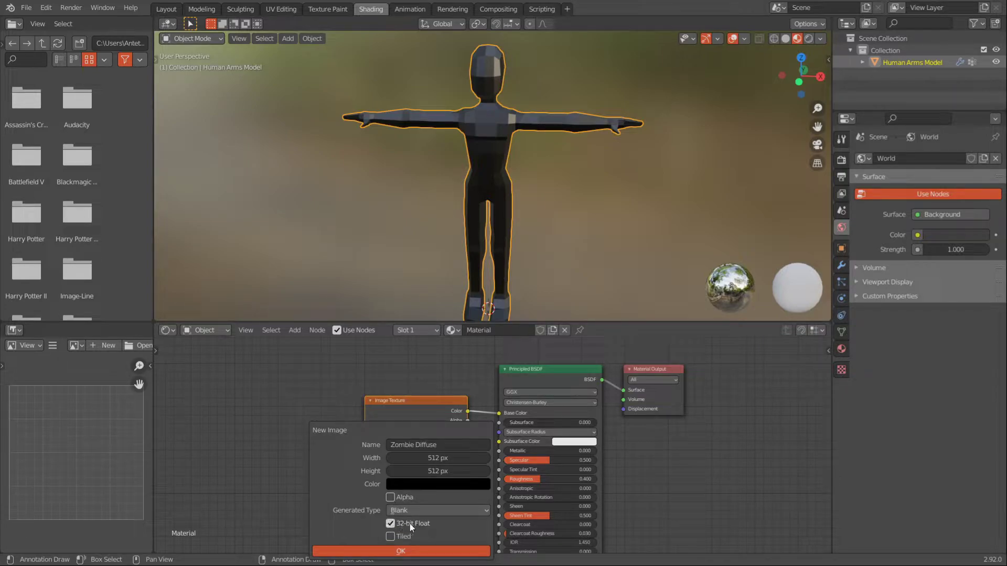
{"action": "left_click", "coordinate": [400, 552]}
{"action": "scroll", "coordinate": [399, 399], "scroll_direction": "up", "scroll_amount": 2}
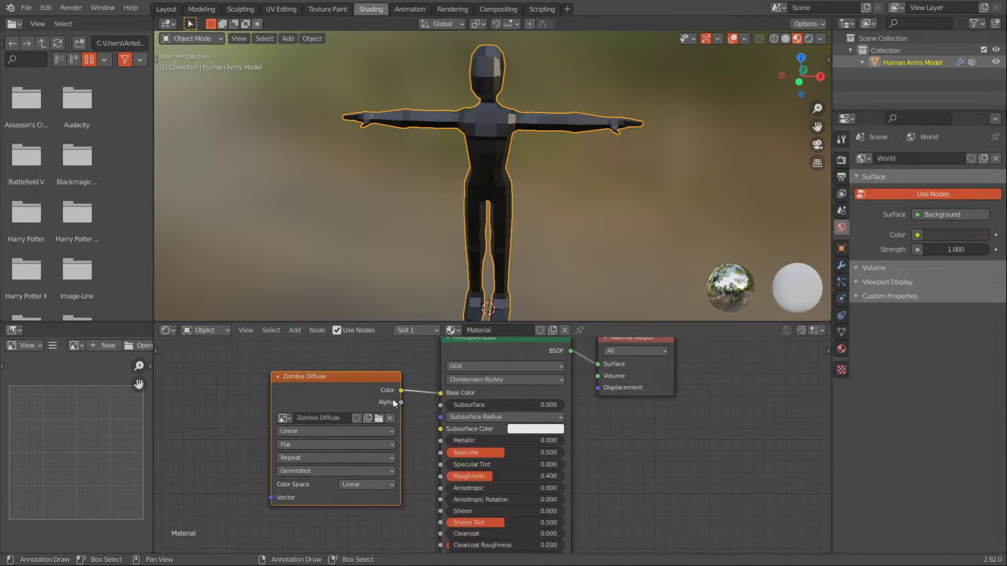
{"action": "middle_click_drag", "start_coordinate": [394, 403], "coordinate": [379, 439]}
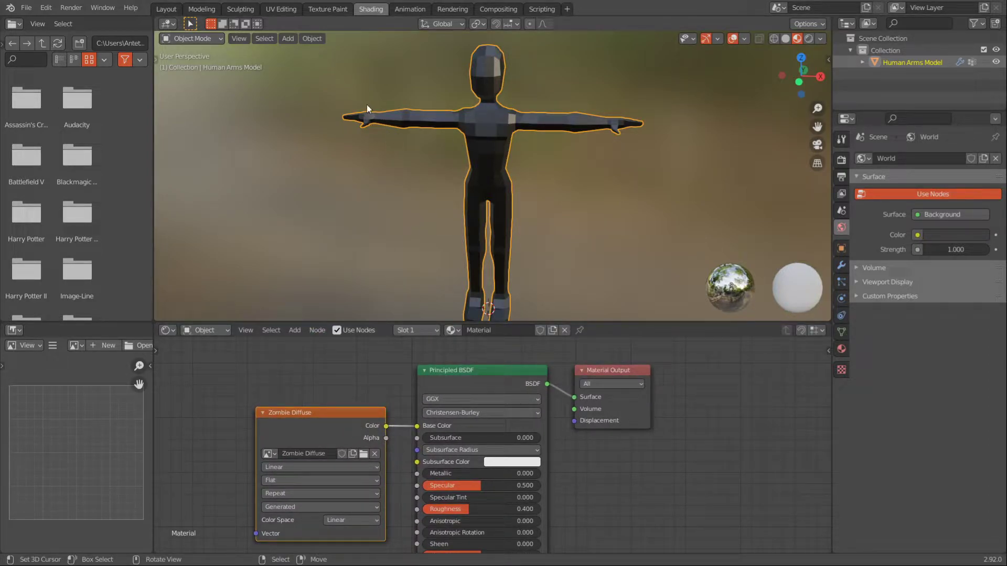
- Switch to the Texture Paint workspace and show the Zombie Diffuse image enlarged in the image editor
{"action": "left_click", "coordinate": [331, 9]}
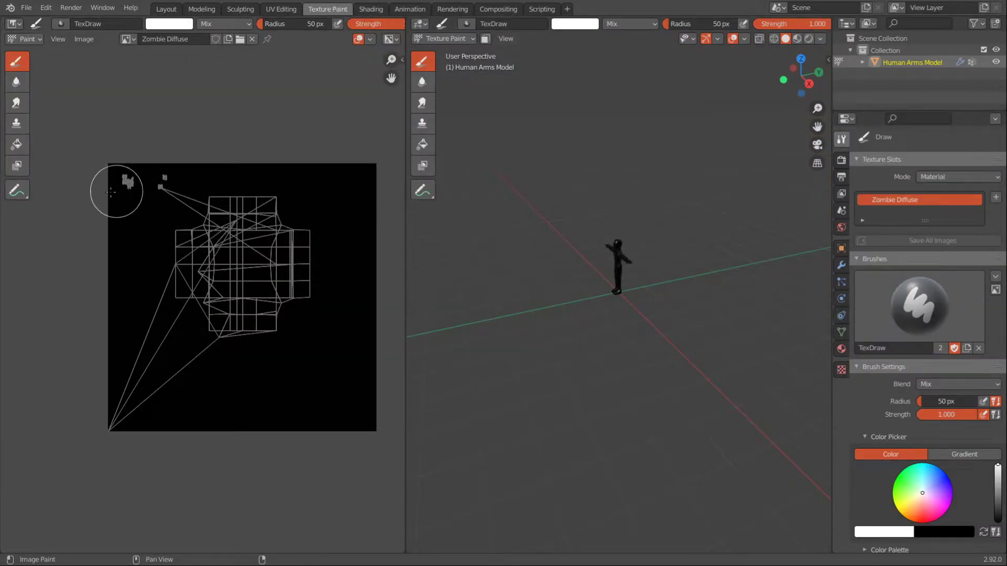
{"action": "scroll", "coordinate": [530, 236], "scroll_direction": "up", "scroll_amount": 3}
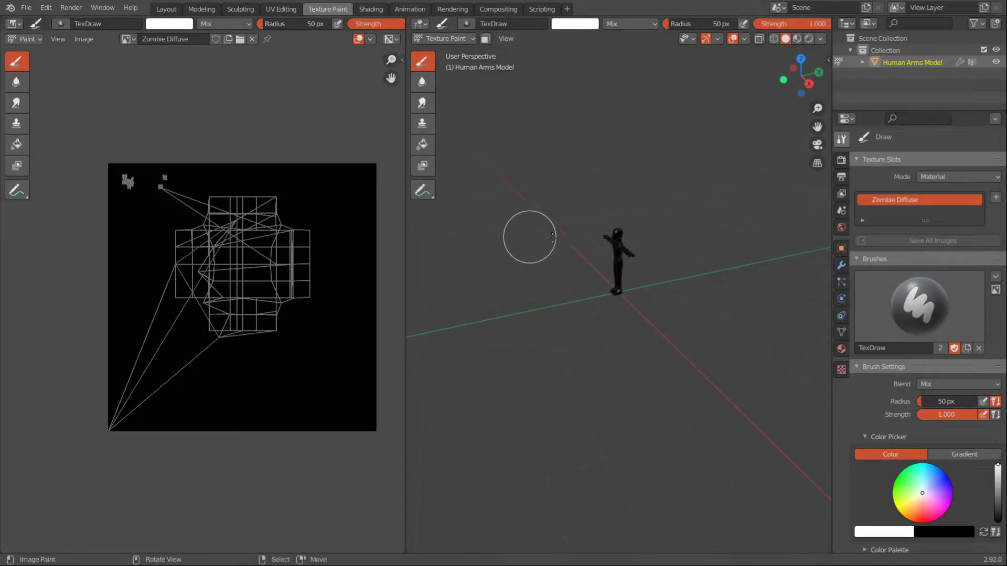
{"action": "left_click", "coordinate": [130, 40]}
{"action": "left_click", "coordinate": [128, 39]}
{"action": "scroll", "coordinate": [196, 219], "scroll_direction": "up", "scroll_amount": 1}
{"action": "middle_click_drag", "start_coordinate": [359, 173], "coordinate": [305, 174]}
{"action": "left_click", "coordinate": [304, 174]}
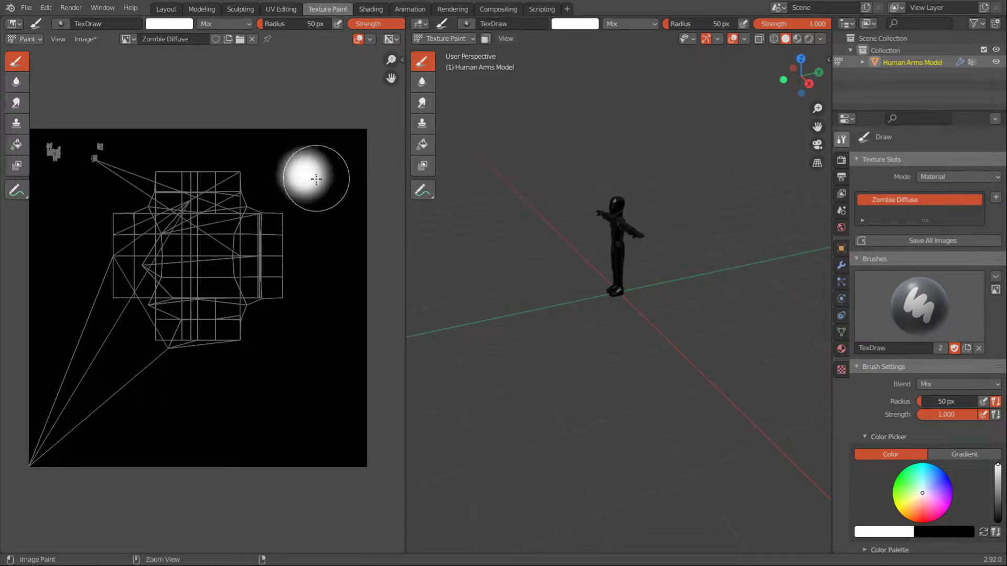
- Set the TexDraw brush falloff to the flat constant curve, testing it with a white dab on the texture that is undone
{"action": "left_click", "coordinate": [841, 161]}
{"action": "left_click", "coordinate": [843, 140]}
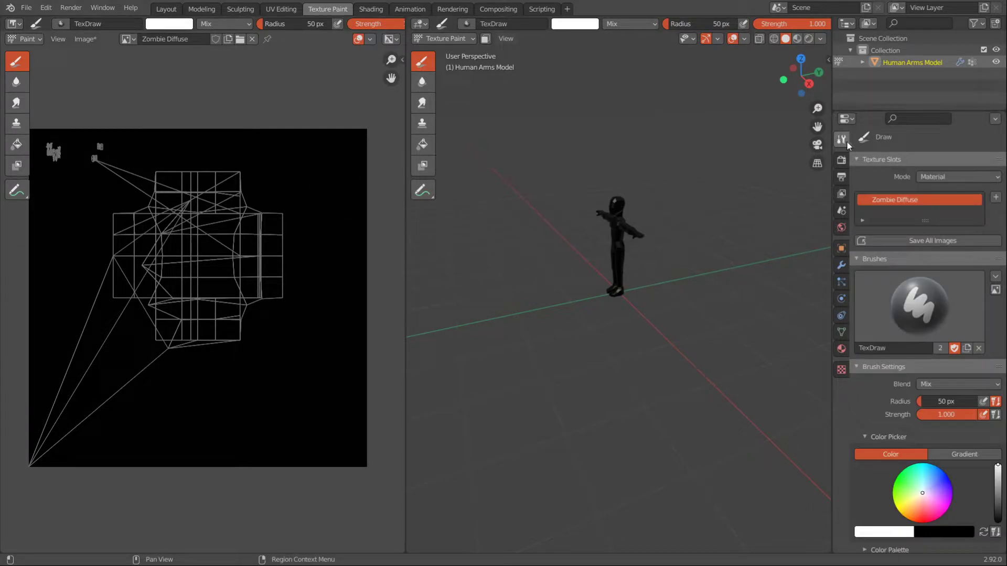
{"action": "scroll", "coordinate": [935, 363], "scroll_direction": "down", "scroll_amount": 6}
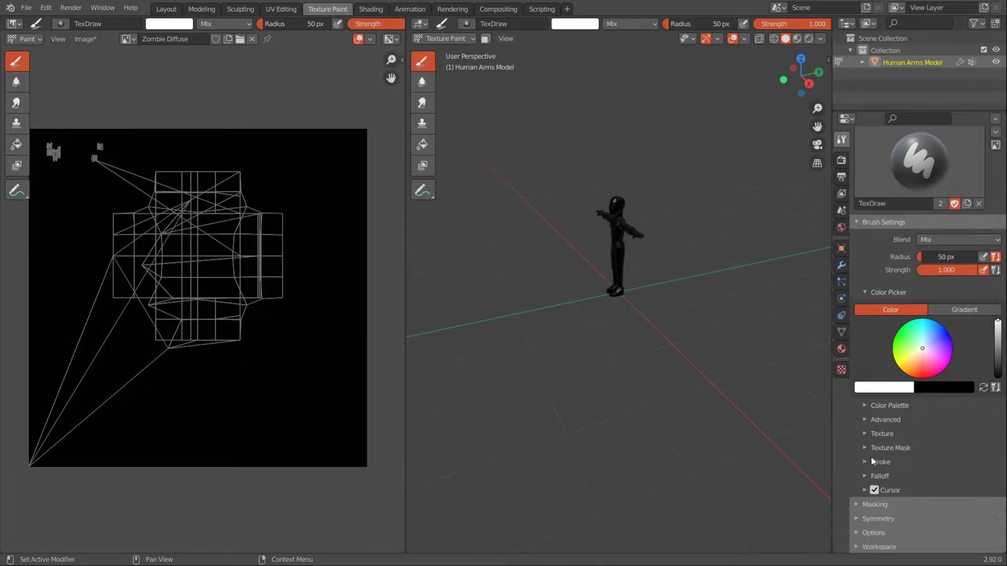
{"action": "left_click", "coordinate": [879, 477]}
{"action": "scroll", "coordinate": [933, 440], "scroll_direction": "down", "scroll_amount": 7}
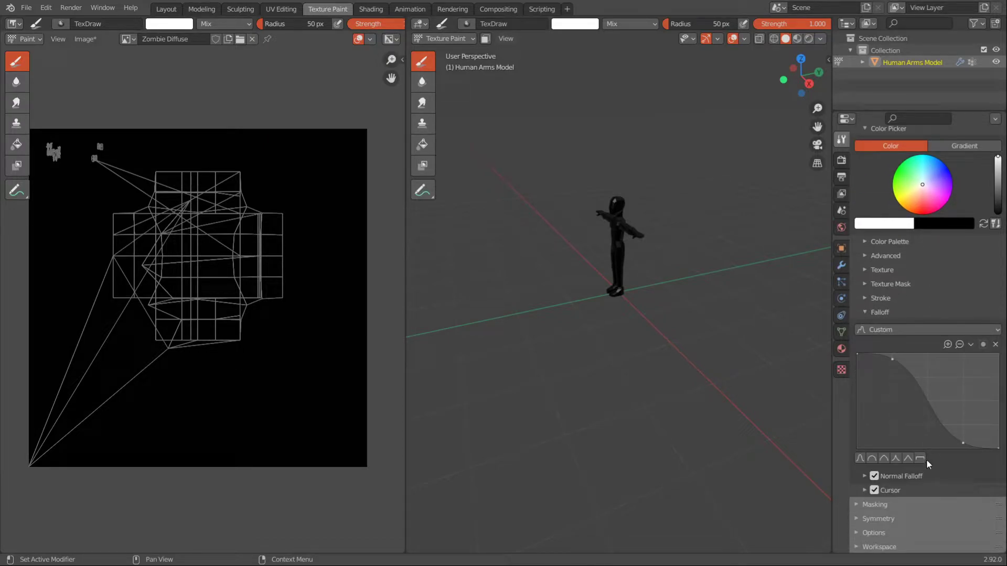
{"action": "left_click", "coordinate": [925, 459]}
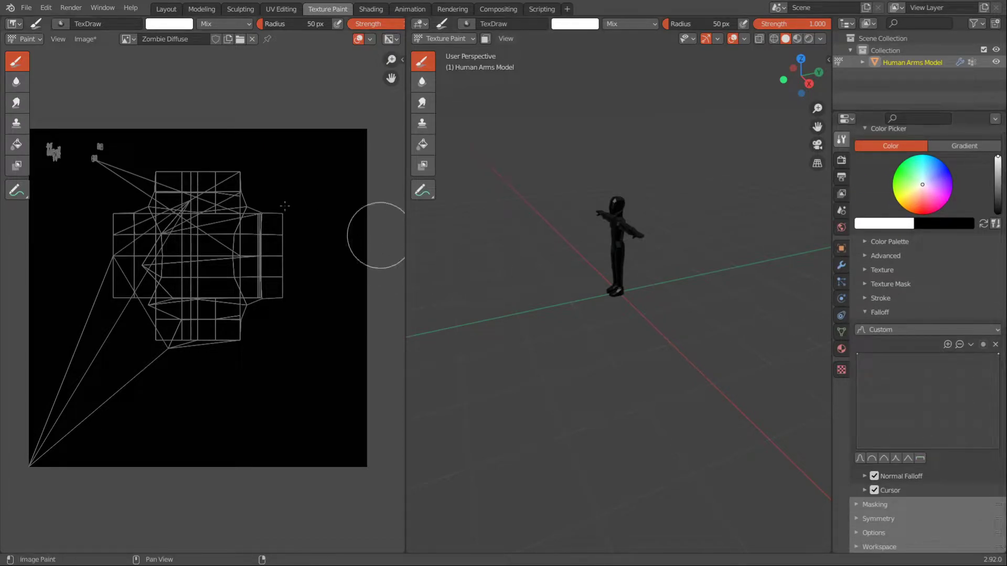
{"action": "left_click", "coordinate": [320, 170]}
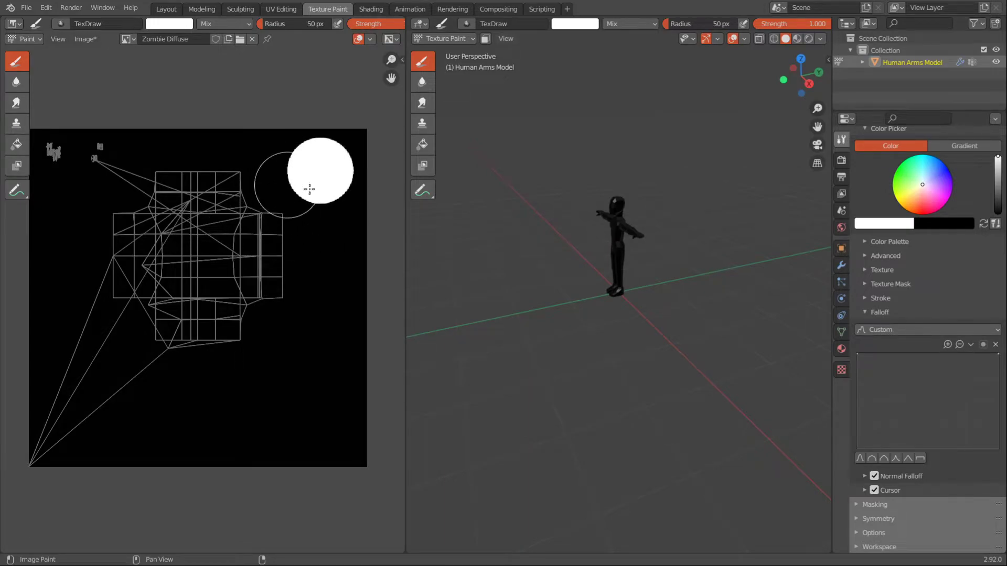
{"action": "key", "text": "ctrl+z"}
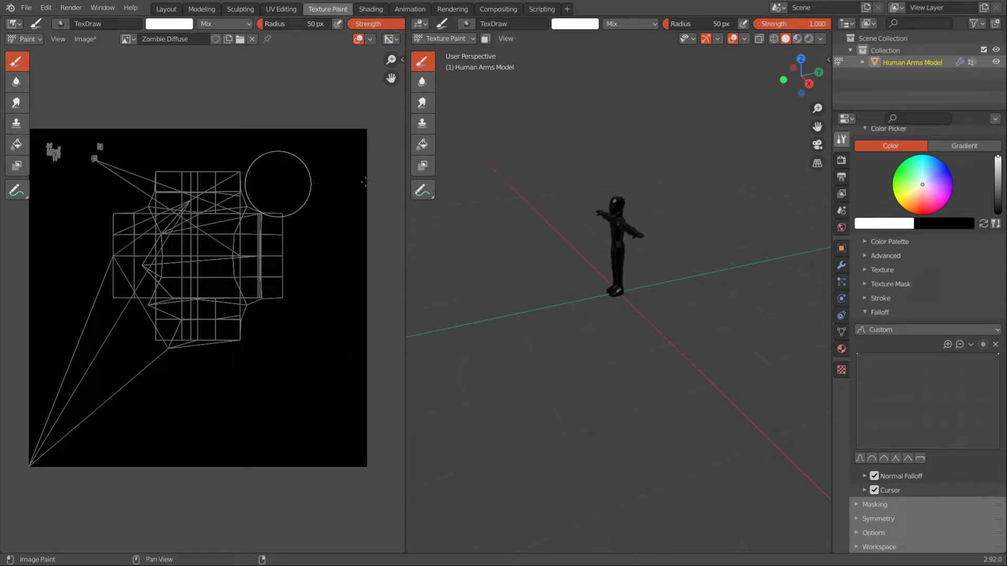
- Paint a medium green dab over the small arm UV islands in the upper-left corner of the Zombie Diffuse texture
{"action": "scroll", "coordinate": [635, 201], "scroll_direction": "up", "scroll_amount": 4}
{"action": "middle_click_drag", "start_coordinate": [629, 210], "coordinate": [664, 199]}
{"action": "middle_click_drag", "start_coordinate": [632, 167], "coordinate": [652, 203]}
{"action": "scroll", "coordinate": [643, 179], "scroll_direction": "up", "scroll_amount": 1}
{"action": "left_click", "coordinate": [911, 183]}
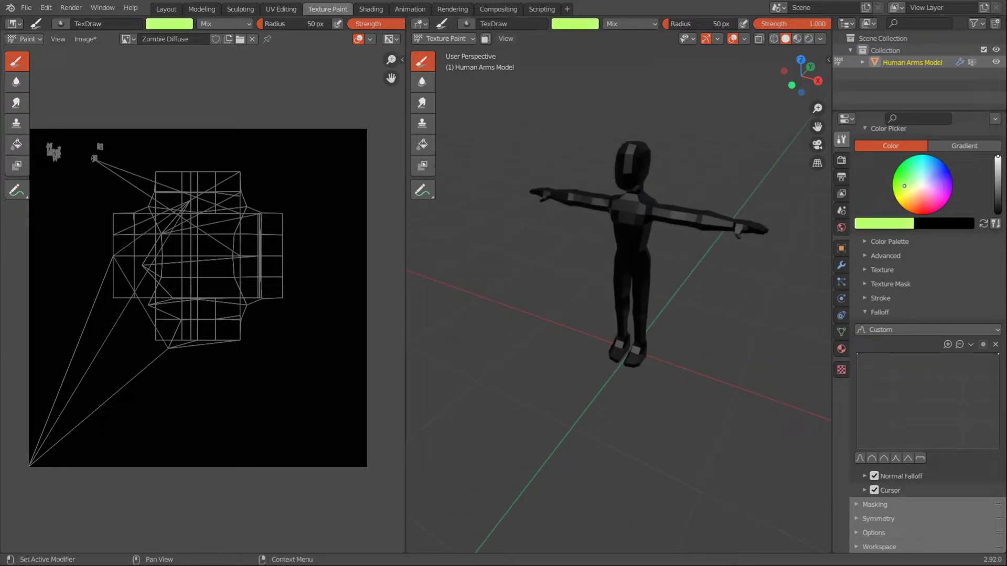
{"action": "left_click", "coordinate": [998, 184]}
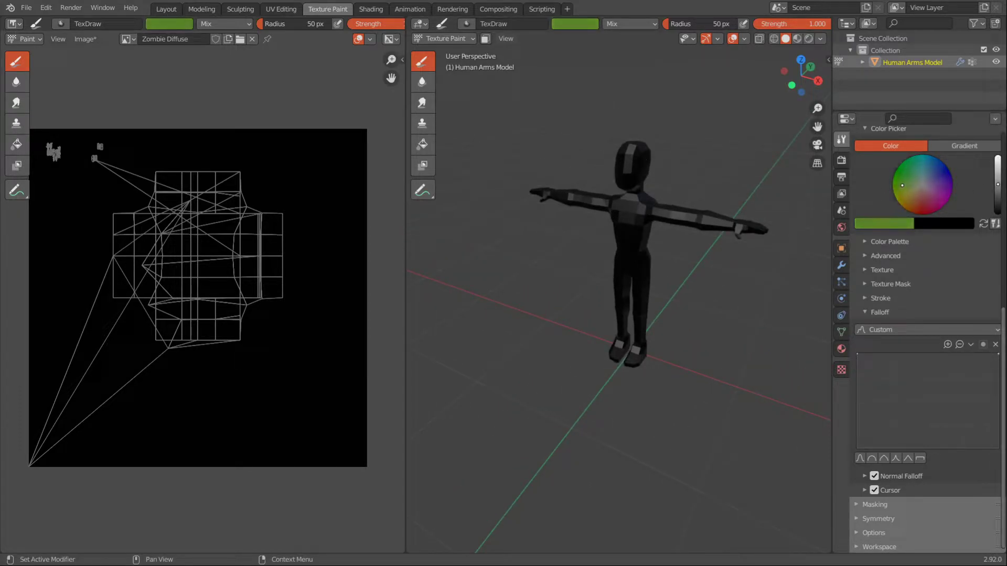
{"action": "left_click", "coordinate": [72, 172]}
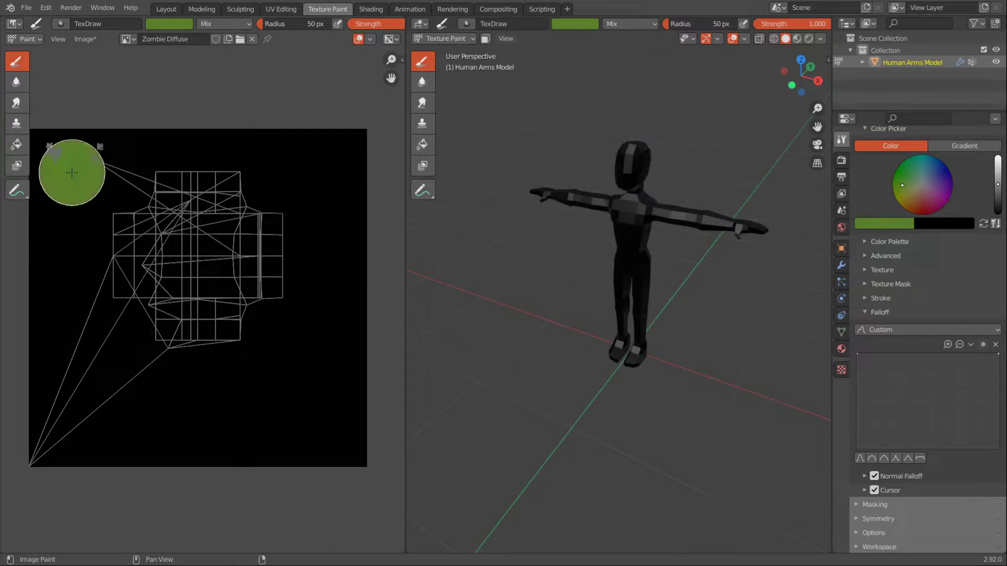
{"action": "middle_click_drag", "start_coordinate": [72, 172], "coordinate": [91, 174]}
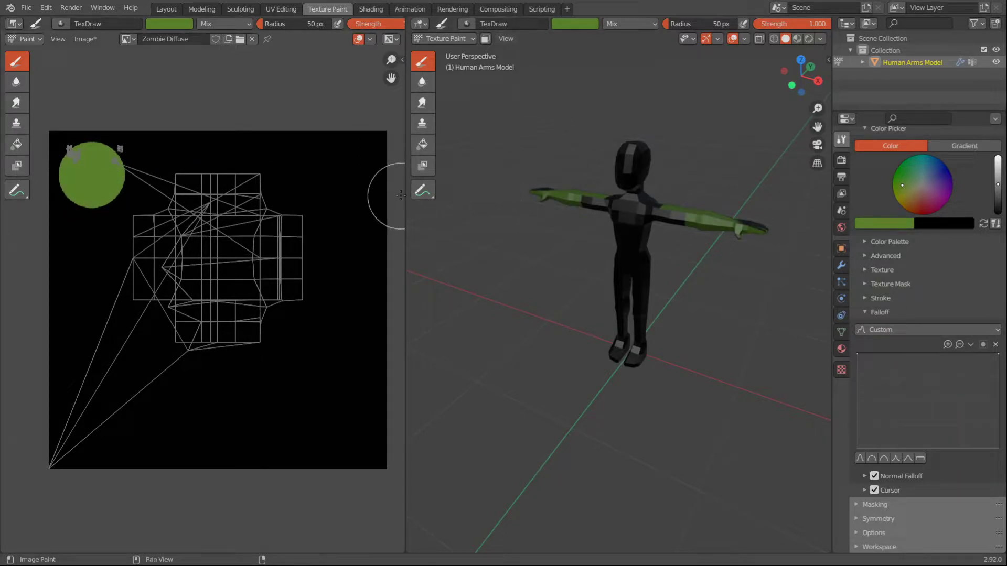
- Paint a dark brown dab on the Zombie Diffuse texture directly beside the green dab
{"action": "left_click", "coordinate": [916, 203]}
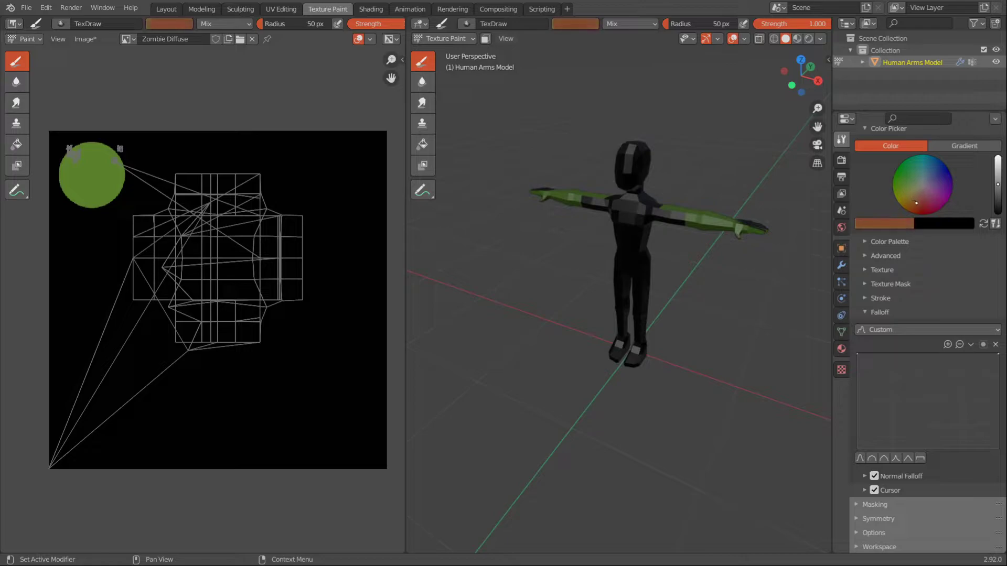
{"action": "left_click_drag", "start_coordinate": [997, 184], "coordinate": [997, 195]}
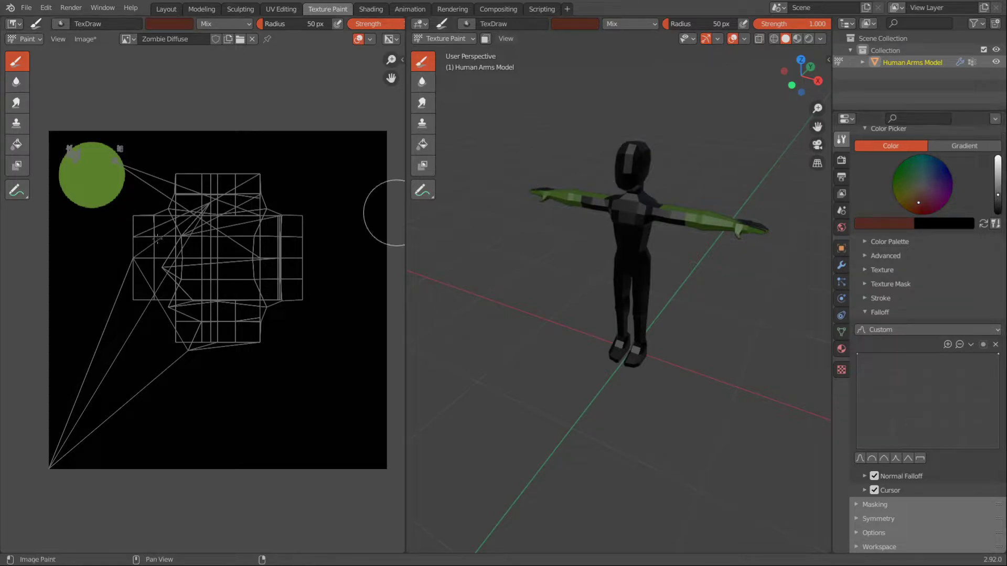
{"action": "left_click_drag", "start_coordinate": [920, 202], "coordinate": [916, 204]}
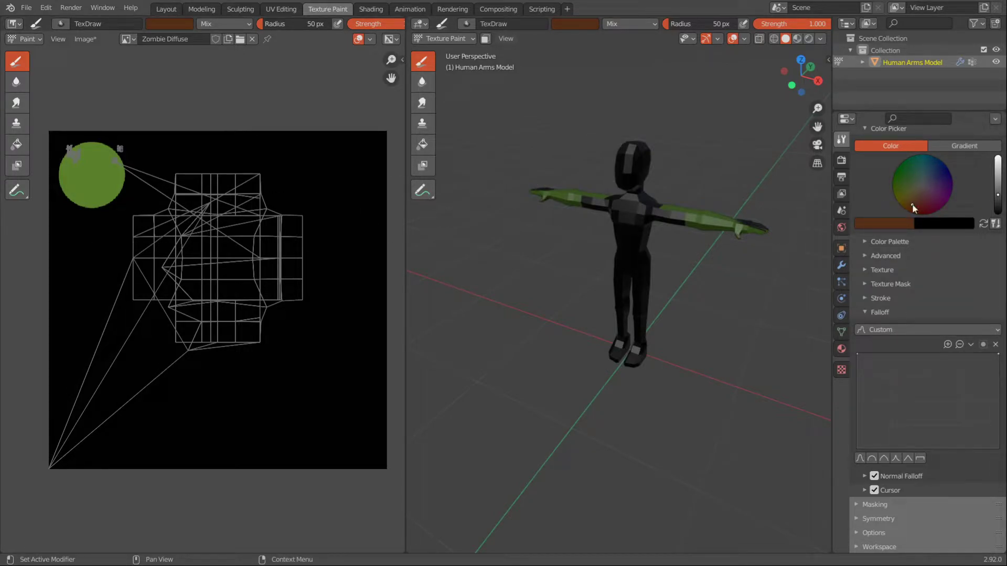
{"action": "left_click", "coordinate": [168, 175]}
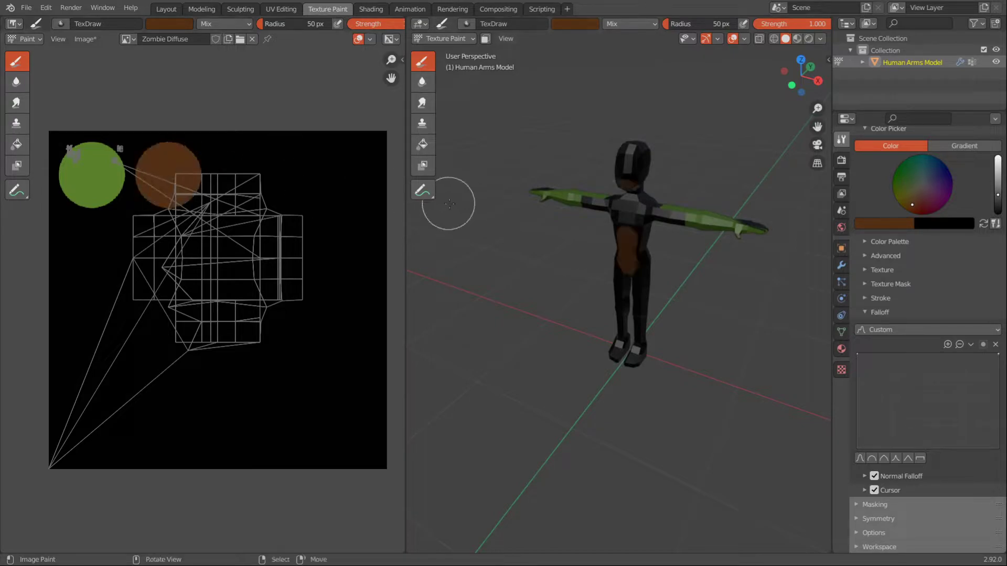
- Paint a dark grey dab and an even darker grey dab in a row to the right of the brown one
{"action": "middle_click_drag", "start_coordinate": [674, 216], "coordinate": [663, 251], "text": "shift"}
{"action": "middle_click_drag", "start_coordinate": [663, 252], "coordinate": [679, 247]}
{"action": "scroll", "coordinate": [701, 241], "scroll_direction": "up", "scroll_amount": 1}
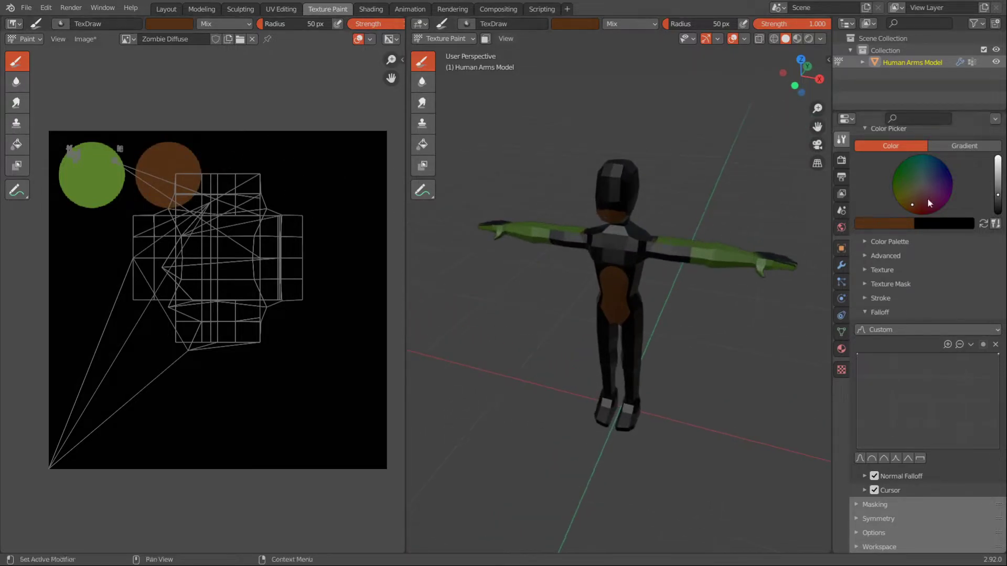
{"action": "left_click", "coordinate": [922, 185]}
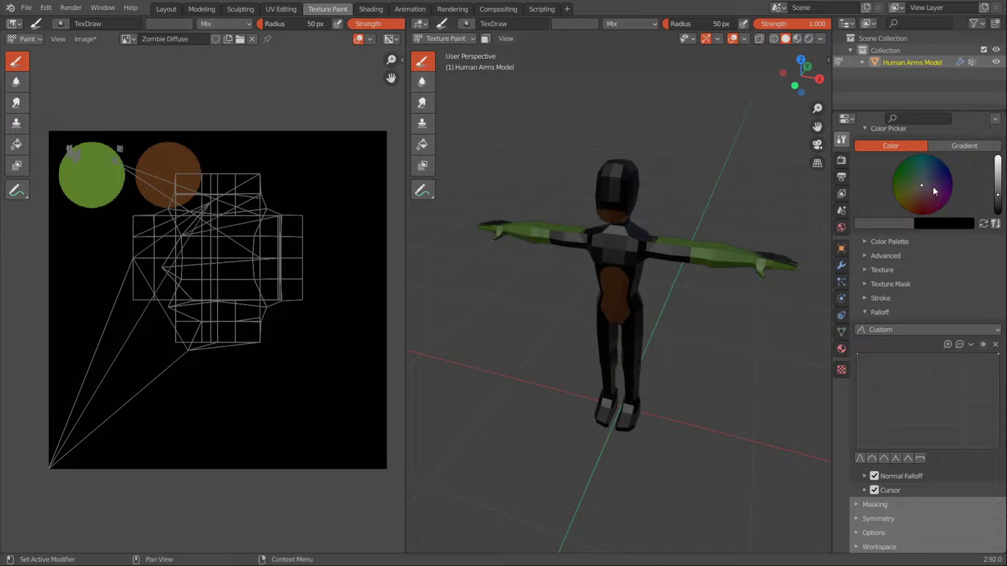
{"action": "left_click_drag", "start_coordinate": [998, 195], "coordinate": [997, 203]}
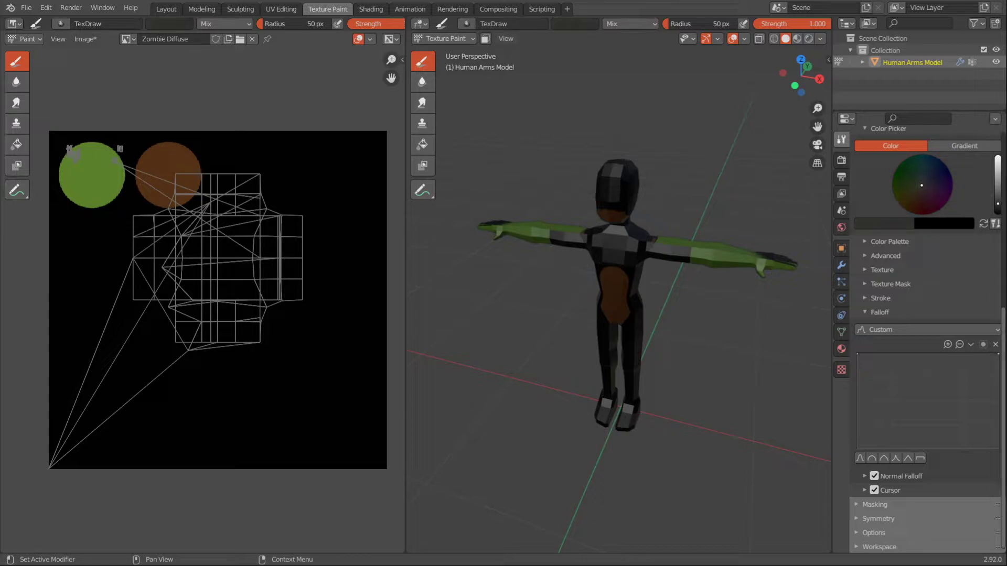
{"action": "left_click", "coordinate": [244, 179]}
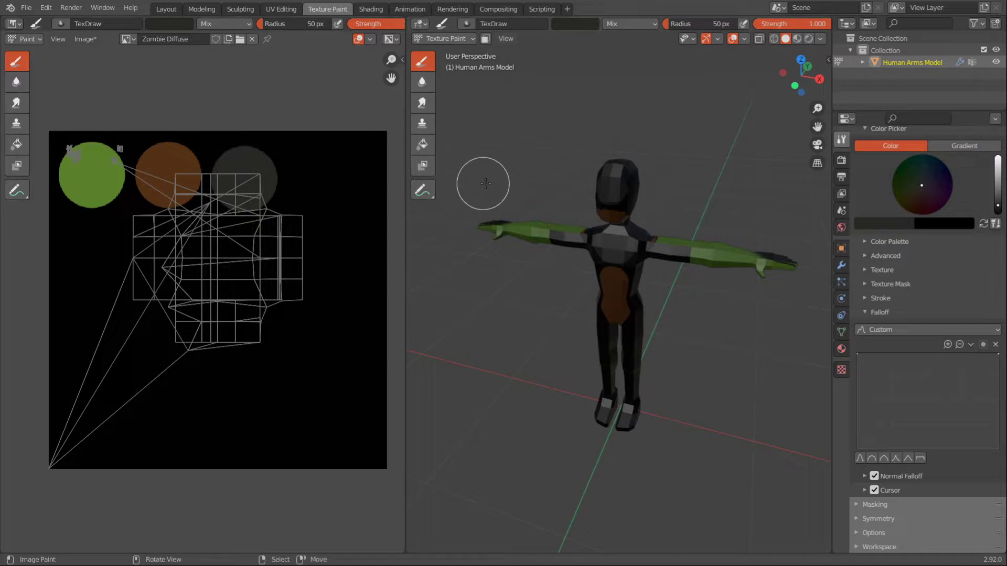
{"action": "left_click_drag", "start_coordinate": [997, 206], "coordinate": [998, 209]}
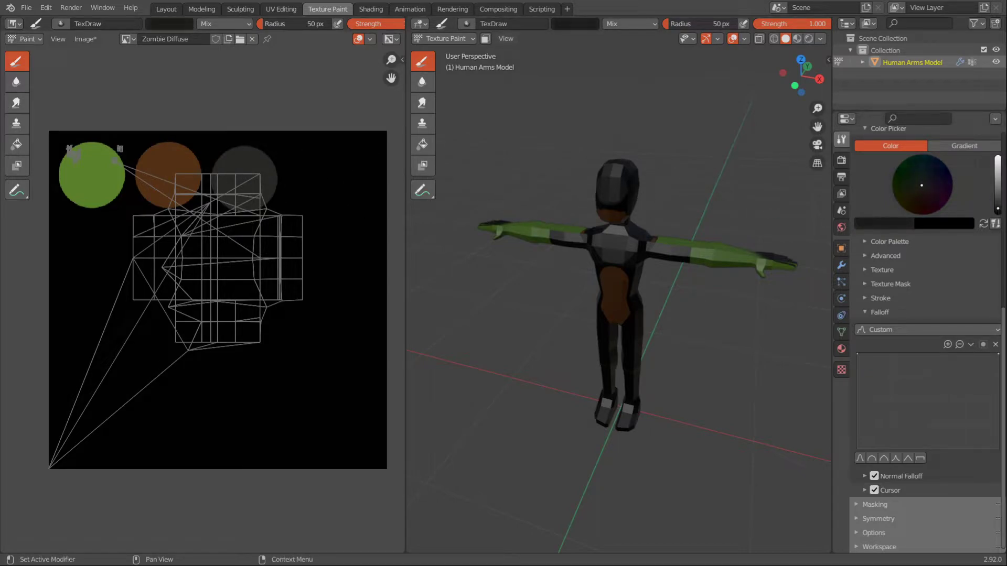
{"action": "left_click", "coordinate": [321, 177]}
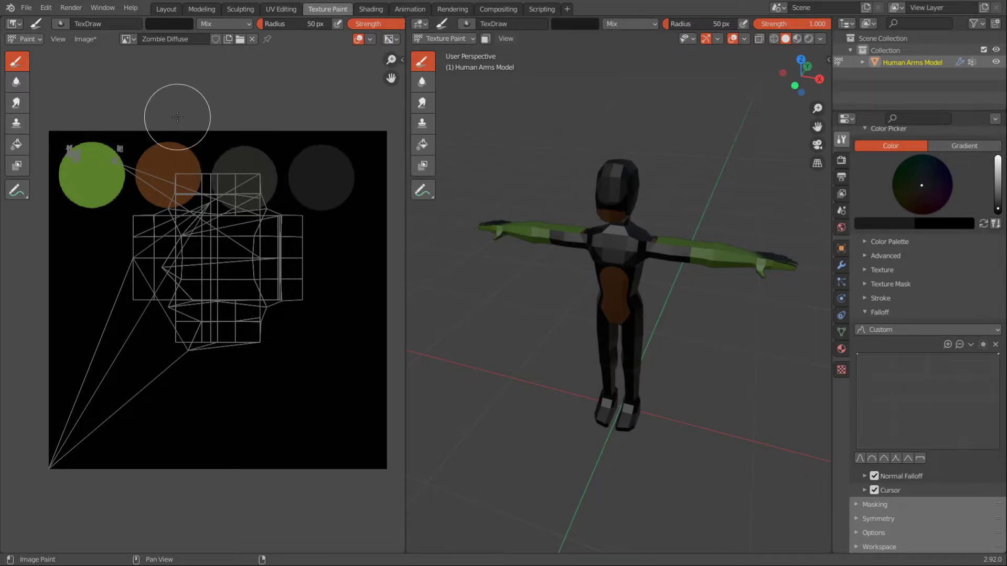
- Save the painted texture as Zombie Diffuse.png in the Tutorials folder
{"action": "left_click", "coordinate": [88, 39]}
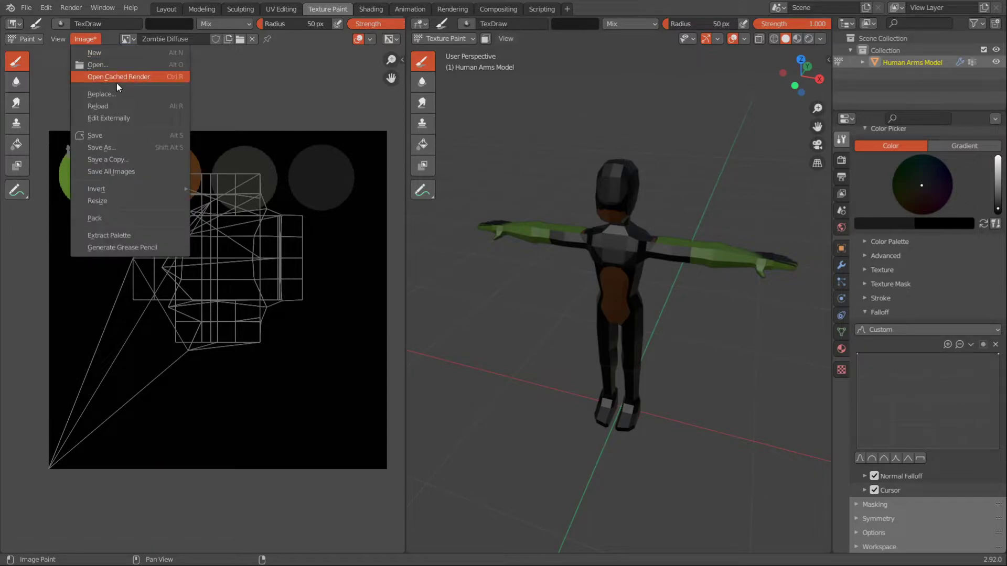
{"action": "left_click", "coordinate": [109, 151]}
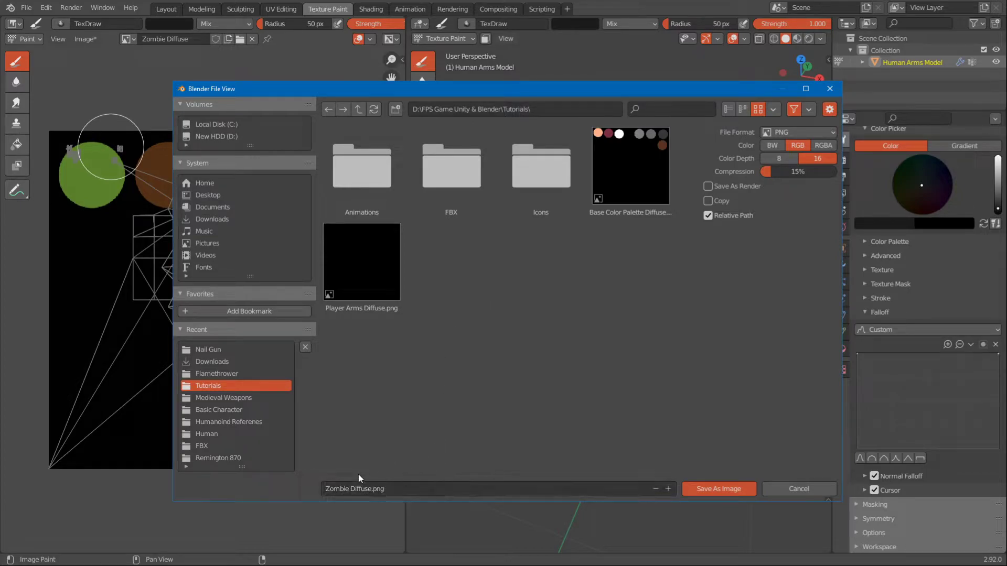
{"action": "left_click", "coordinate": [726, 487]}
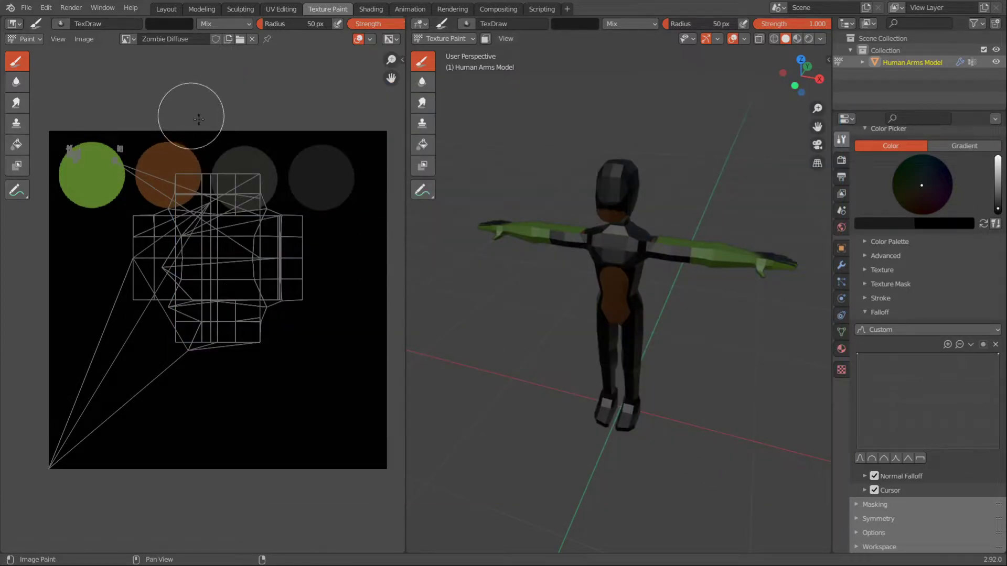
- Switch to the UV Editing workspace and hide the tool strips in both the 3D viewport and the UV editor
{"action": "middle_click_drag", "start_coordinate": [621, 231], "coordinate": [650, 218]}
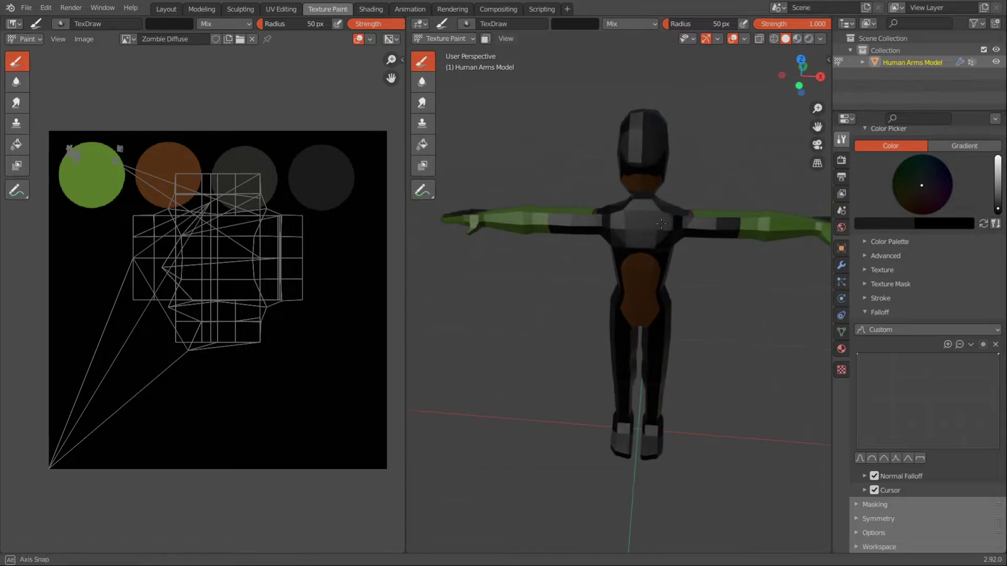
{"action": "left_click", "coordinate": [283, 12]}
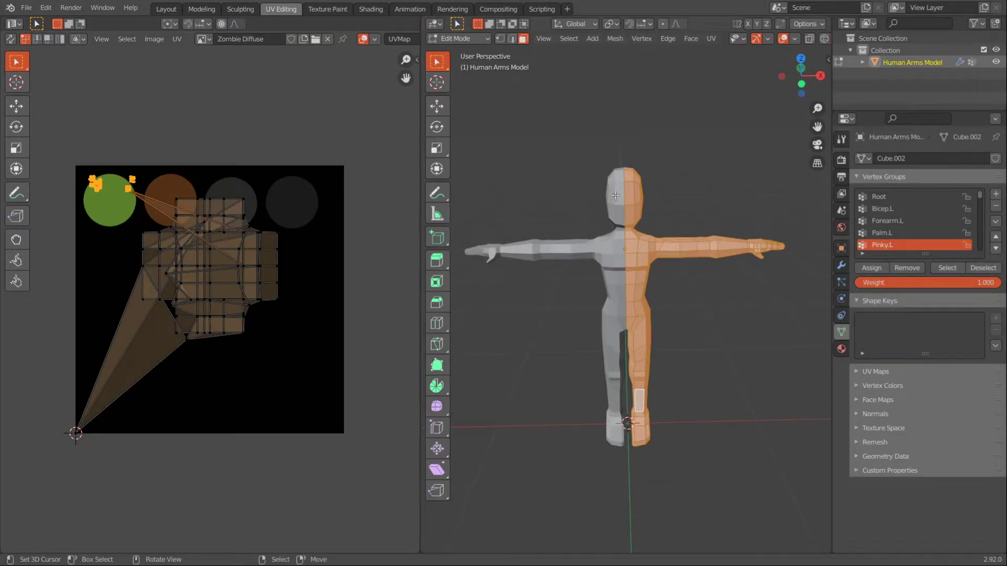
{"action": "key", "text": "n"}
{"action": "left_click", "coordinate": [825, 157]}
{"action": "left_click", "coordinate": [717, 55]}
{"action": "key", "text": "n"}
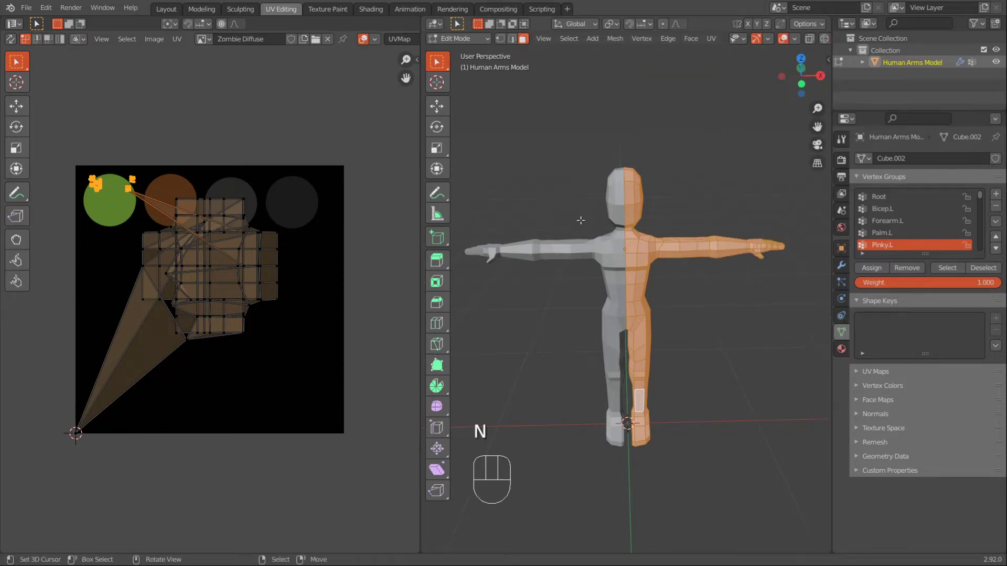
{"action": "scroll", "coordinate": [639, 242], "scroll_direction": "up", "scroll_amount": 1}
{"action": "mouse_move", "coordinate": [639, 242]}
{"action": "middle_mouse_down"}
{"action": "mouse_move", "coordinate": [625, 231]}
{"action": "mouse_move", "coordinate": [636, 251]}
{"action": "middle_mouse_up"}
{"action": "middle_click_drag", "start_coordinate": [657, 312], "coordinate": [630, 262]}
{"action": "scroll", "coordinate": [641, 262], "scroll_direction": "down", "scroll_amount": 1}
{"action": "key", "text": "t"}
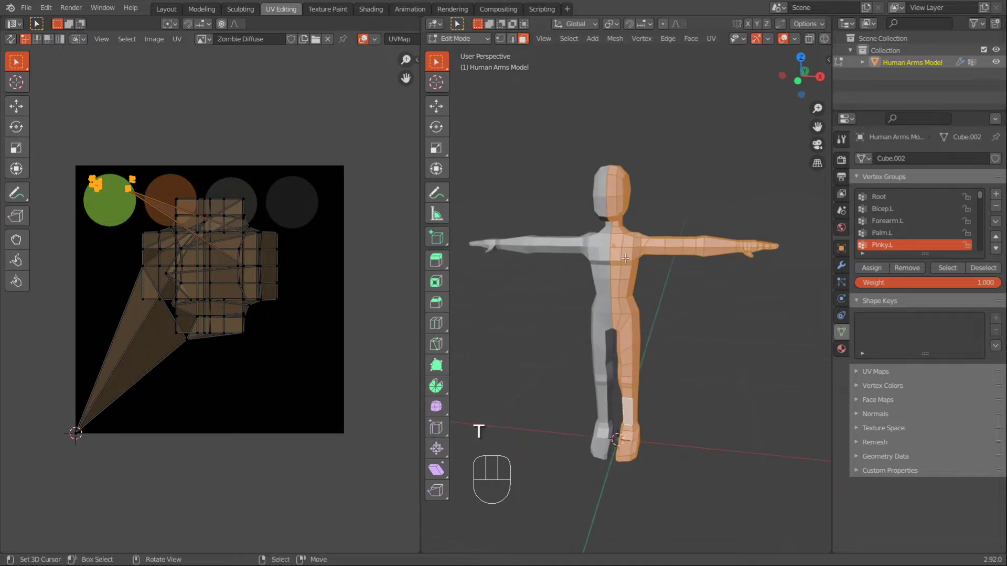
{"action": "key", "text": "t"}
{"action": "scroll", "coordinate": [237, 233], "scroll_direction": "up", "scroll_amount": 1}
{"action": "left_click", "coordinate": [233, 208]}
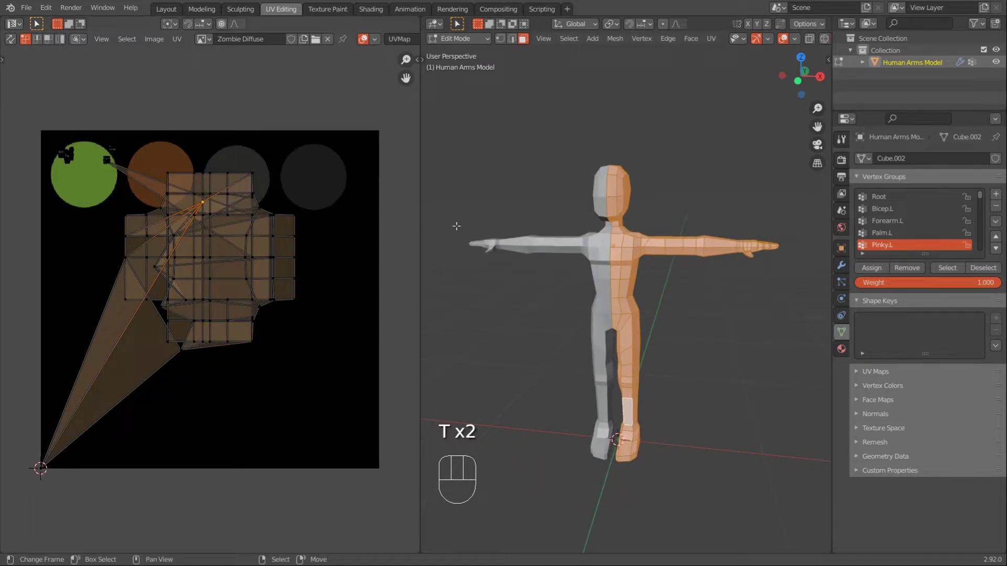
{"action": "middle_click_drag", "start_coordinate": [626, 234], "coordinate": [619, 237]}
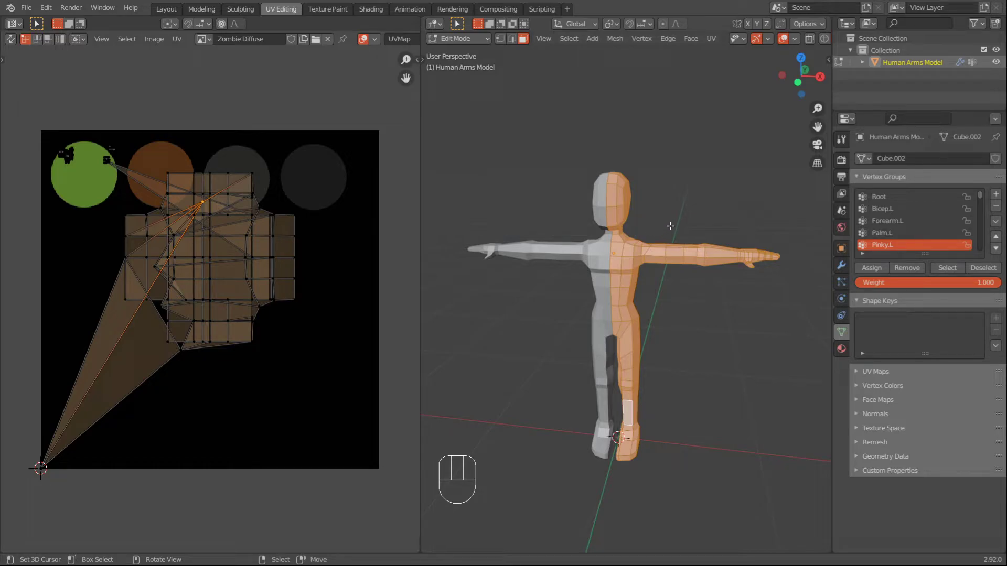
- Unwrap the whole selected body mesh with Smart UV Project using an island margin of 0.010
{"action": "key", "text": "u"}
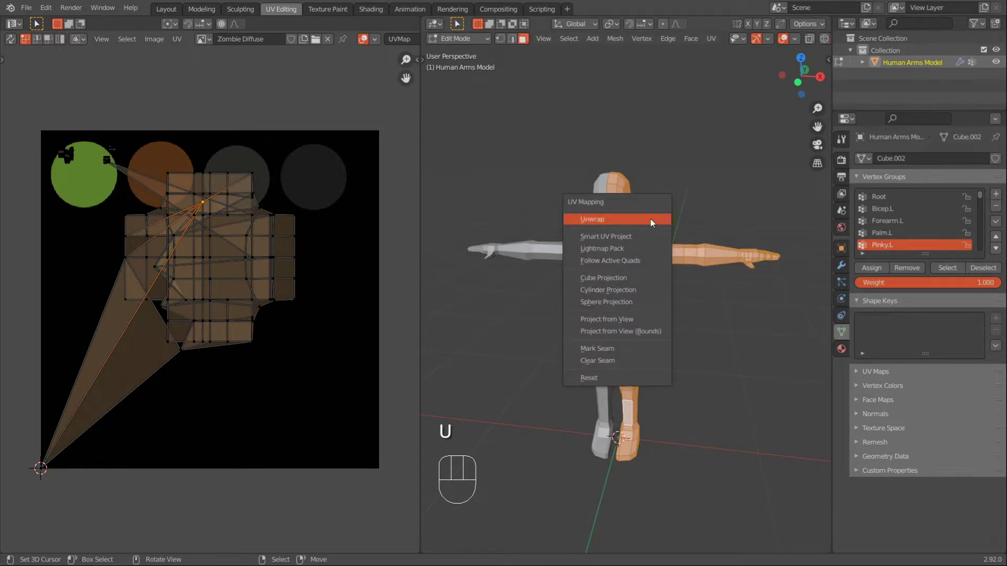
{"action": "left_click", "coordinate": [618, 235]}
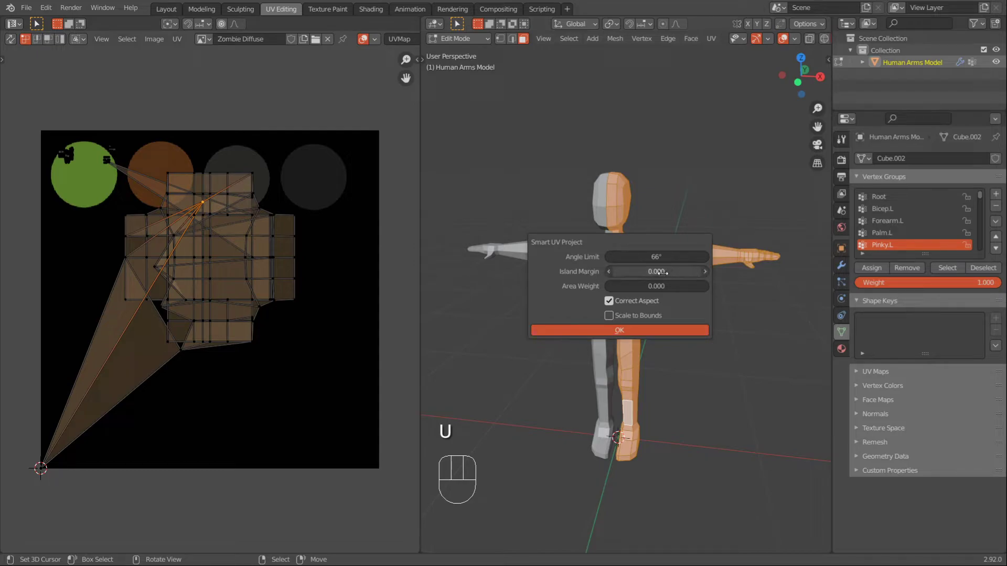
{"action": "left_click", "coordinate": [703, 273]}
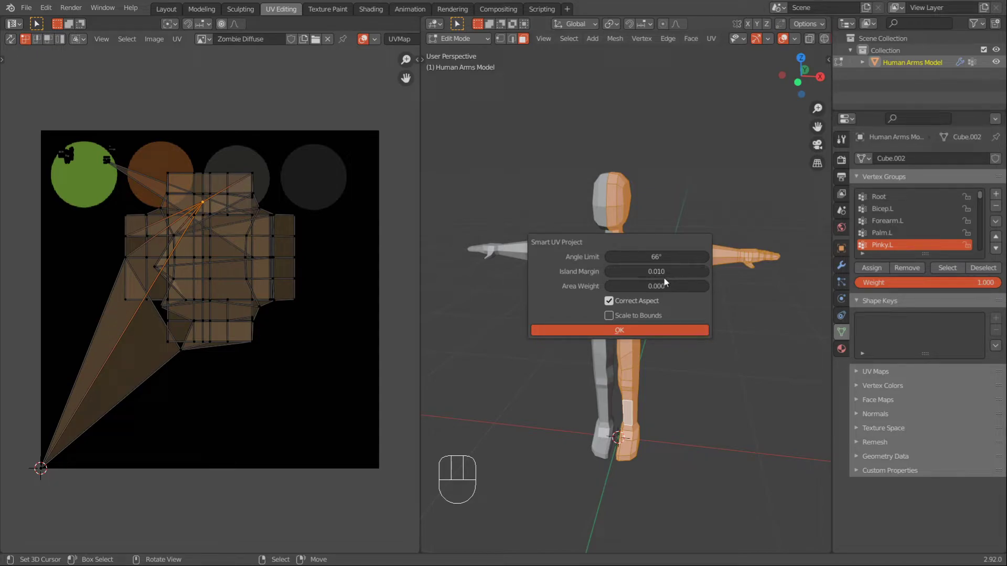
{"action": "left_click", "coordinate": [655, 330]}
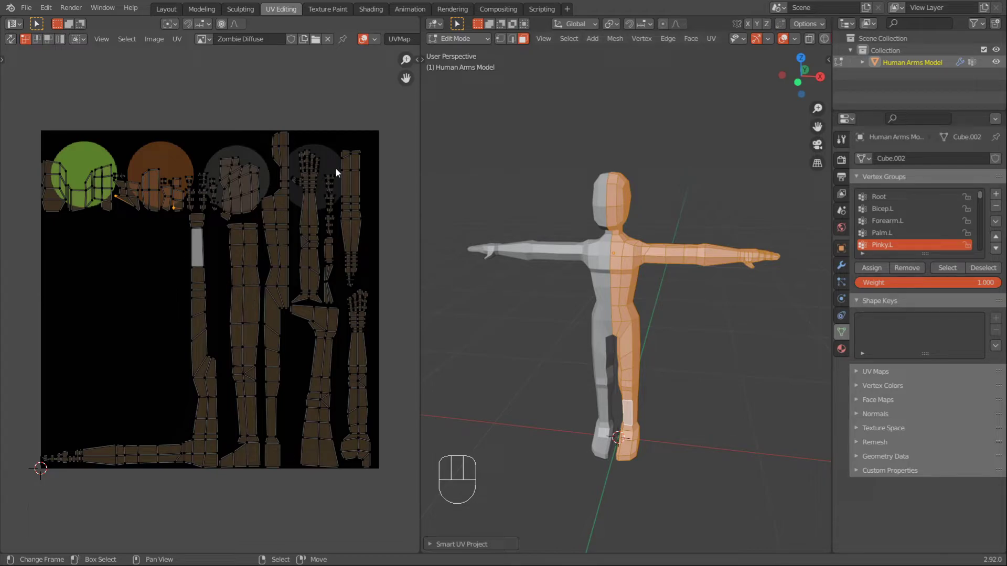
- Select all UV islands, scale them down to a tiny cluster and move them onto the green dab
{"action": "middle_click_drag", "start_coordinate": [461, 221], "coordinate": [483, 222]}
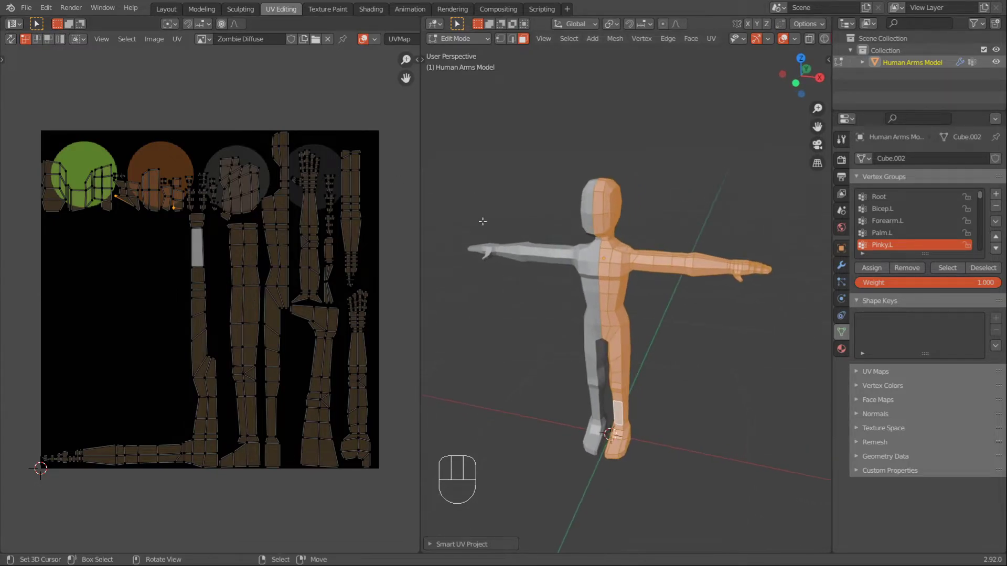
{"action": "key", "text": "a"}
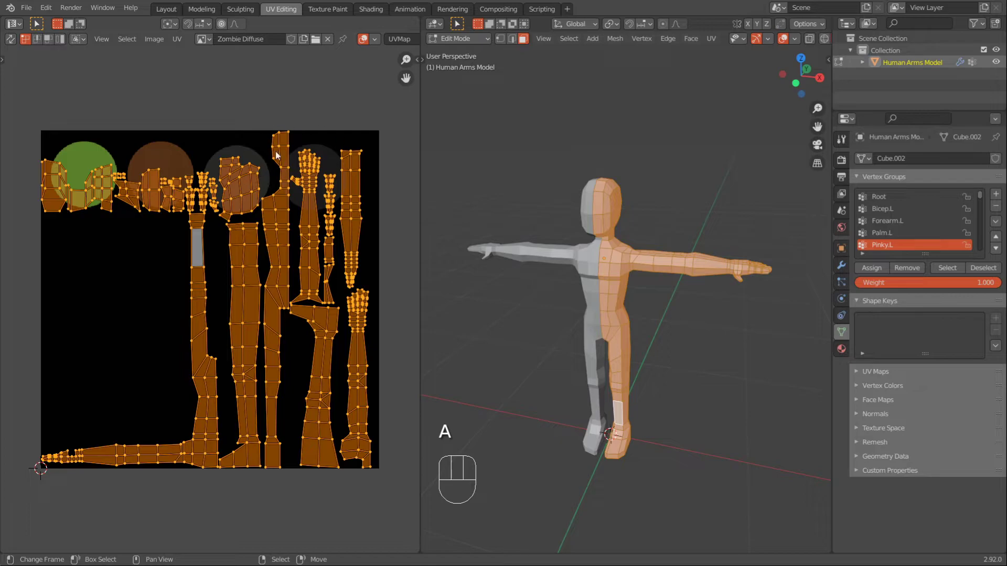
{"action": "key", "text": "s"}
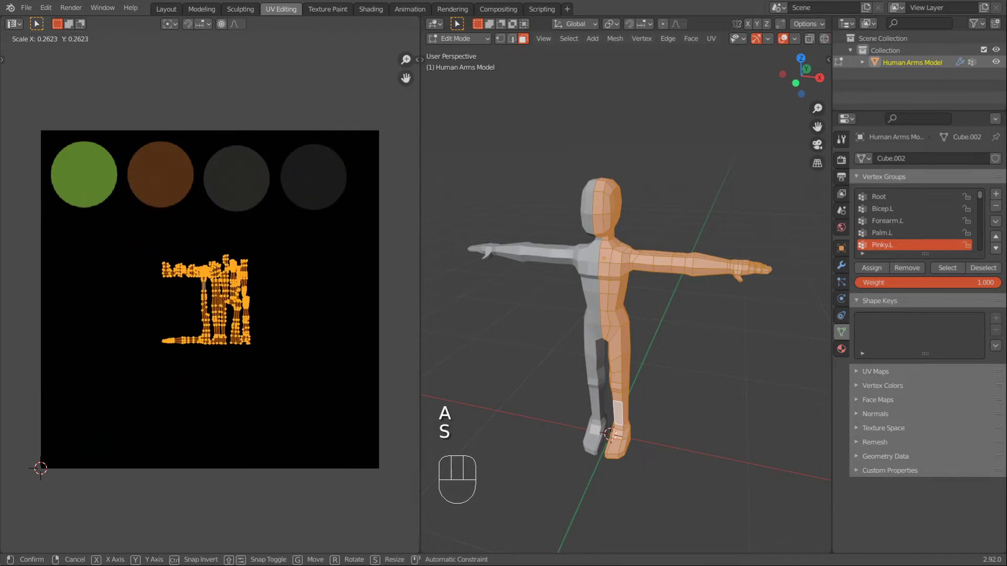
{"action": "key", "text": "g"}
{"action": "key", "text": "s"}
{"action": "key", "text": "g"}
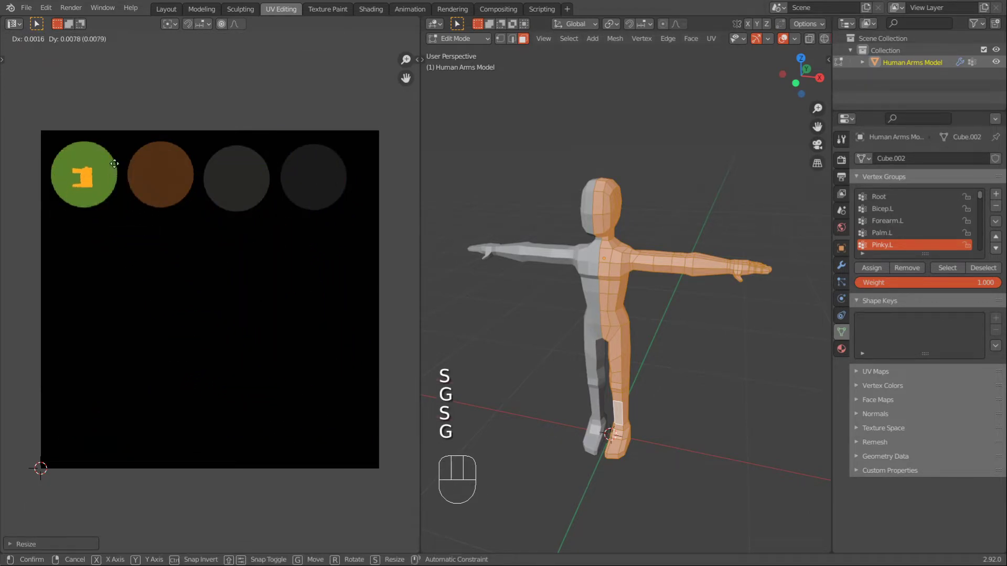
- Return to Object Mode and display the body in Material Preview shading
{"action": "key", "text": "Tab"}
{"action": "left_click", "coordinate": [616, 187]}
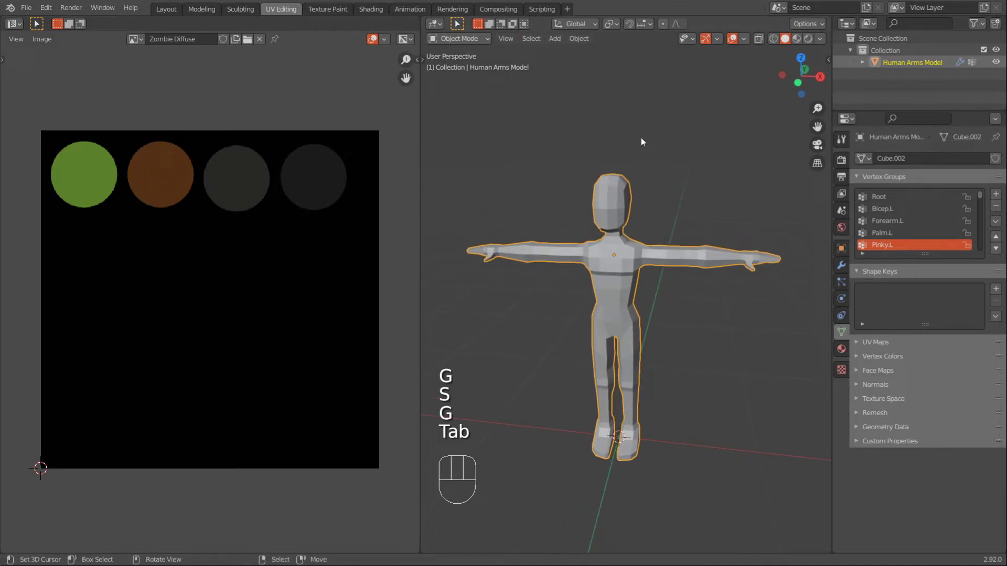
{"action": "key", "text": "z"}
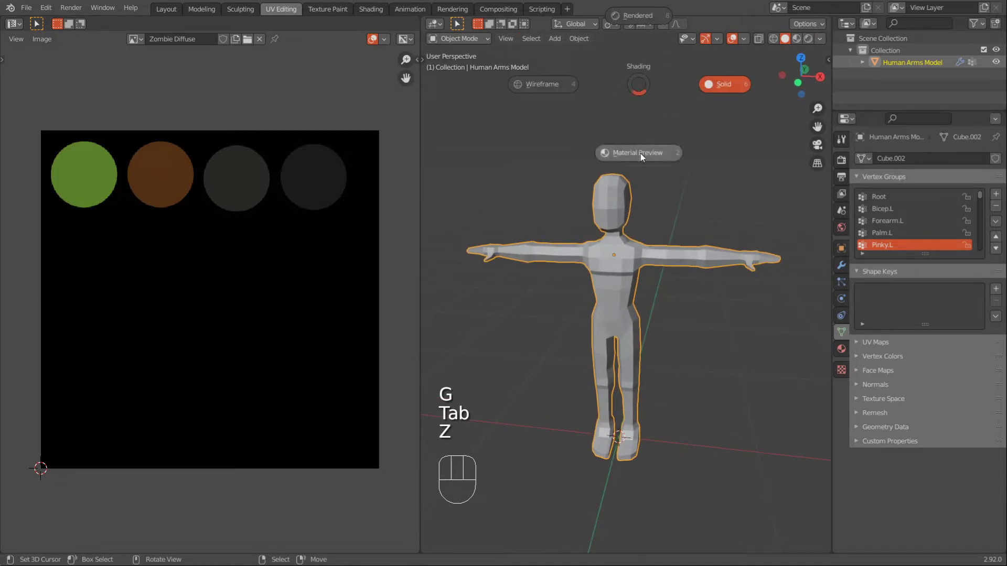
{"action": "left_click", "coordinate": [640, 154]}
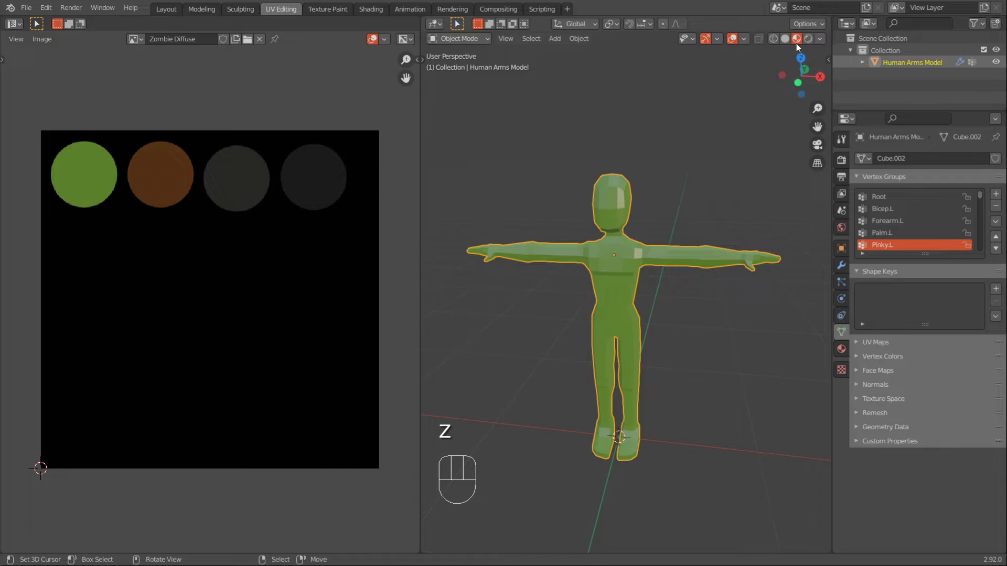
- Set the body material's Specular to 0.000
{"action": "middle_click_drag", "start_coordinate": [745, 121], "coordinate": [636, 177]}
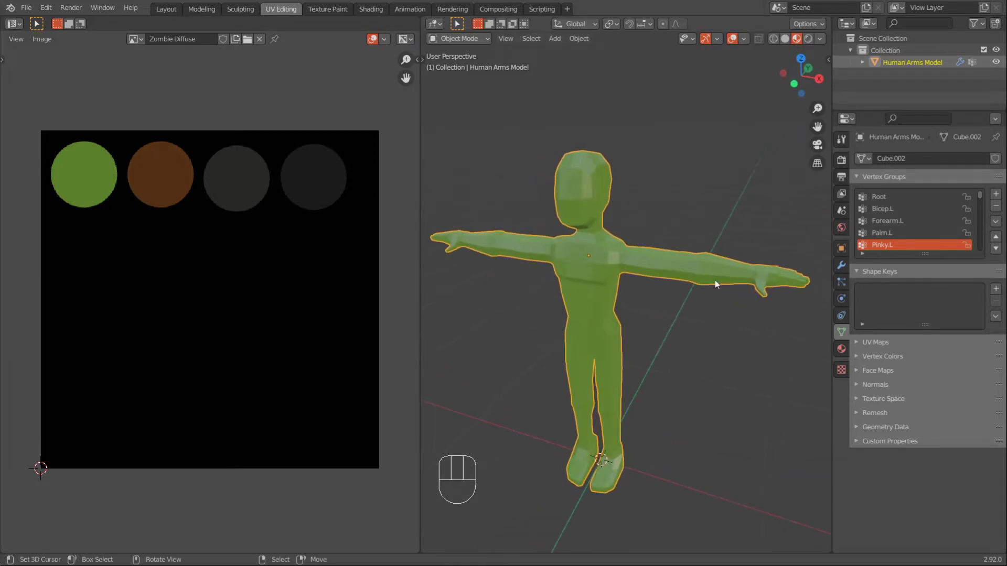
{"action": "left_click", "coordinate": [841, 349]}
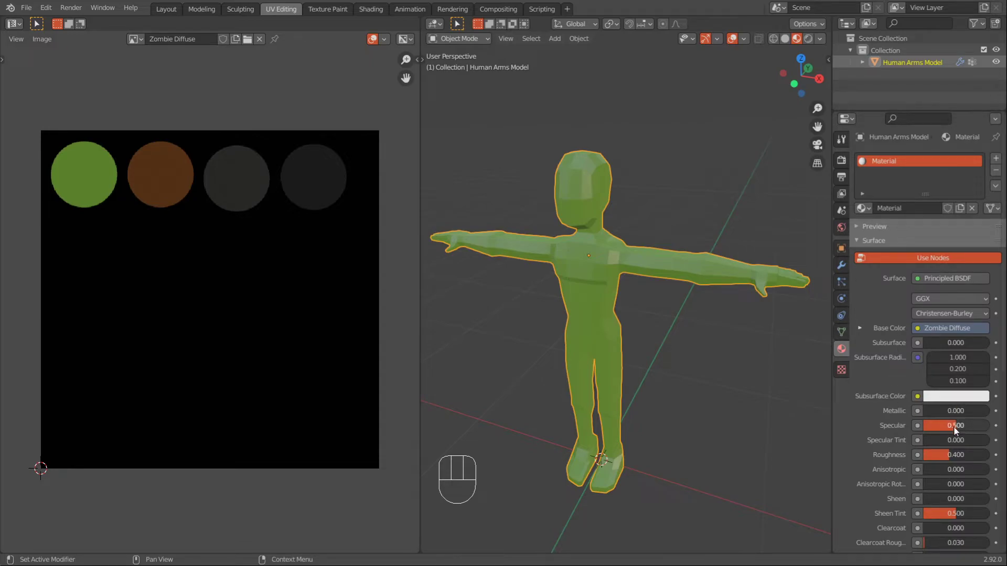
{"action": "left_click_drag", "start_coordinate": [956, 427], "coordinate": [918, 427]}
{"action": "middle_click_drag", "start_coordinate": [603, 285], "coordinate": [639, 250]}
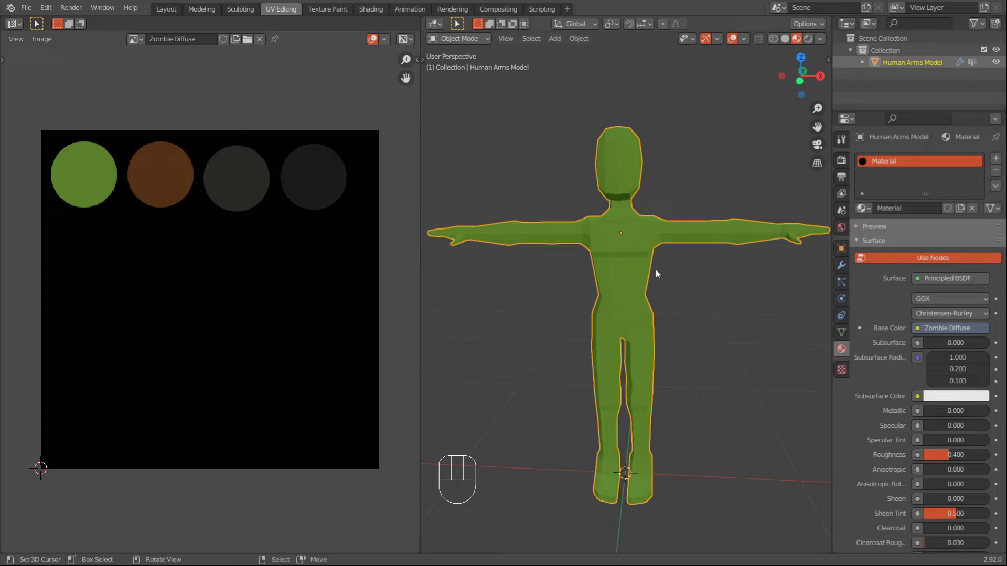
{"action": "scroll", "coordinate": [653, 282], "scroll_direction": "up", "scroll_amount": 2}
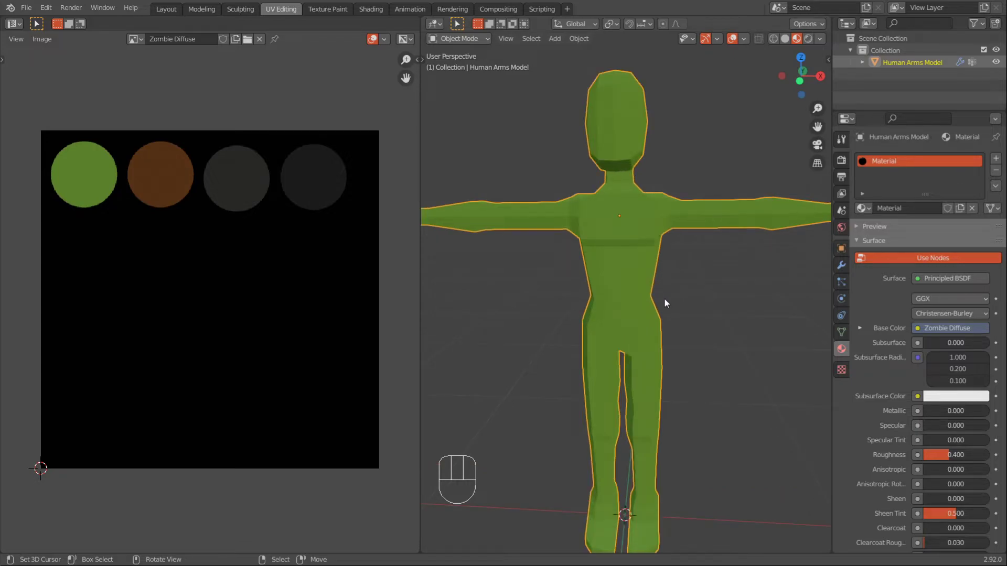
- Enter Edit Mode on the body and select the horizontal face loop around the hips
{"action": "key", "text": "Tab"}
{"action": "middle_click_drag", "start_coordinate": [640, 268], "coordinate": [617, 252]}
{"action": "scroll", "coordinate": [615, 265], "scroll_direction": "up", "scroll_amount": 3}
{"action": "left_click", "coordinate": [617, 241], "text": "alt"}
{"action": "left_click", "coordinate": [633, 275], "text": "alt+shift"}
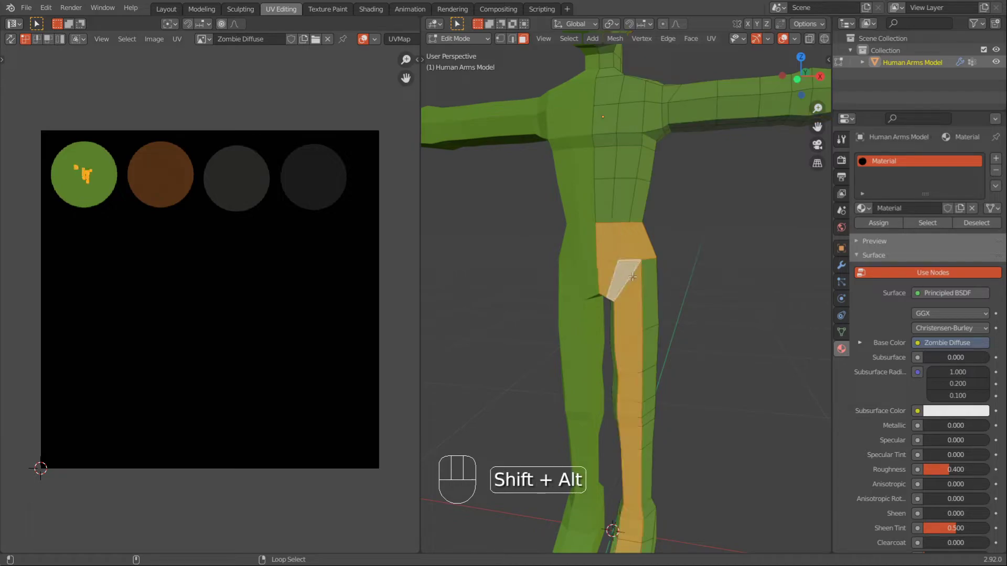
{"action": "middle_click_drag", "start_coordinate": [634, 274], "coordinate": [656, 266]}
{"action": "left_click", "coordinate": [632, 238], "text": "alt"}
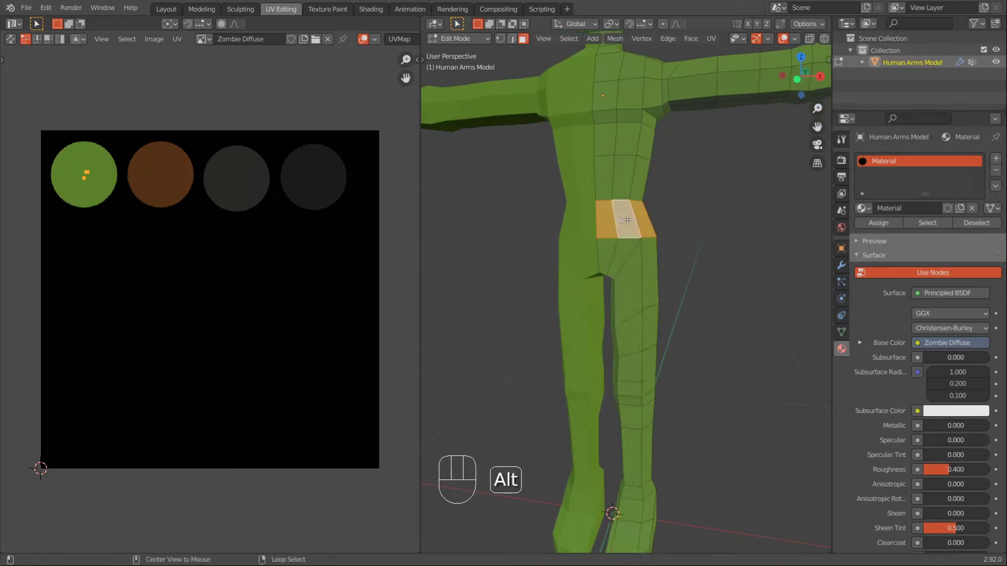
- Box-select all hip, leg and foot faces in front wireframe view, including the hidden back faces, and return to Material Preview shading
{"action": "mouse_move", "coordinate": [629, 219]}
{"action": "middle_mouse_down"}
{"action": "mouse_move", "coordinate": [562, 241]}
{"action": "mouse_move", "coordinate": [627, 242]}
{"action": "mouse_move", "coordinate": [631, 257]}
{"action": "mouse_move", "coordinate": [559, 266]}
{"action": "middle_mouse_up"}
{"action": "key", "text": "KP_1"}
{"action": "key", "text": "z"}
{"action": "left_click", "coordinate": [593, 243]}
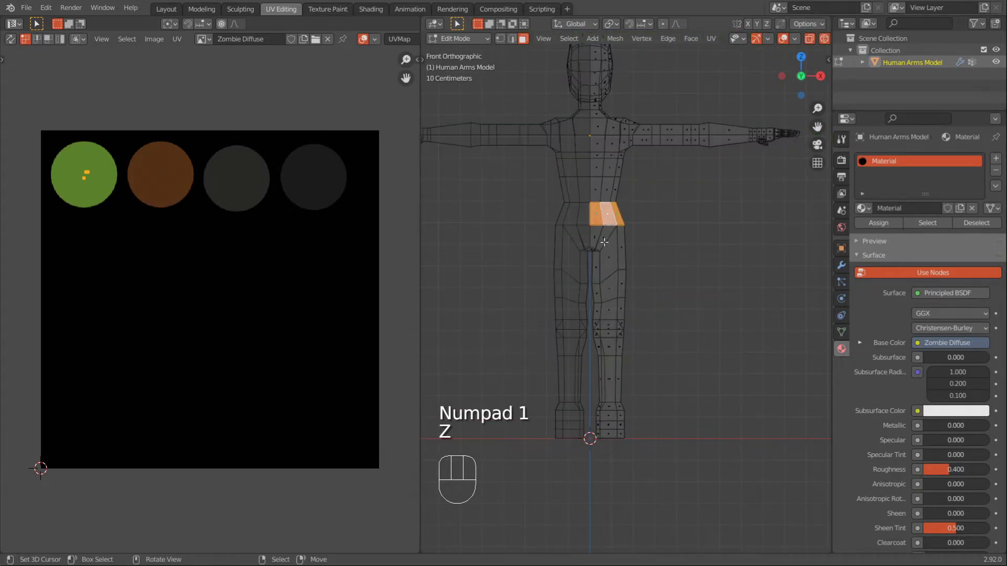
{"action": "key", "text": "b"}
{"action": "mouse_move", "coordinate": [567, 214]}
{"action": "left_mouse_down"}
{"action": "mouse_move", "coordinate": [673, 388]}
{"action": "mouse_move", "coordinate": [701, 462]}
{"action": "left_mouse_up"}
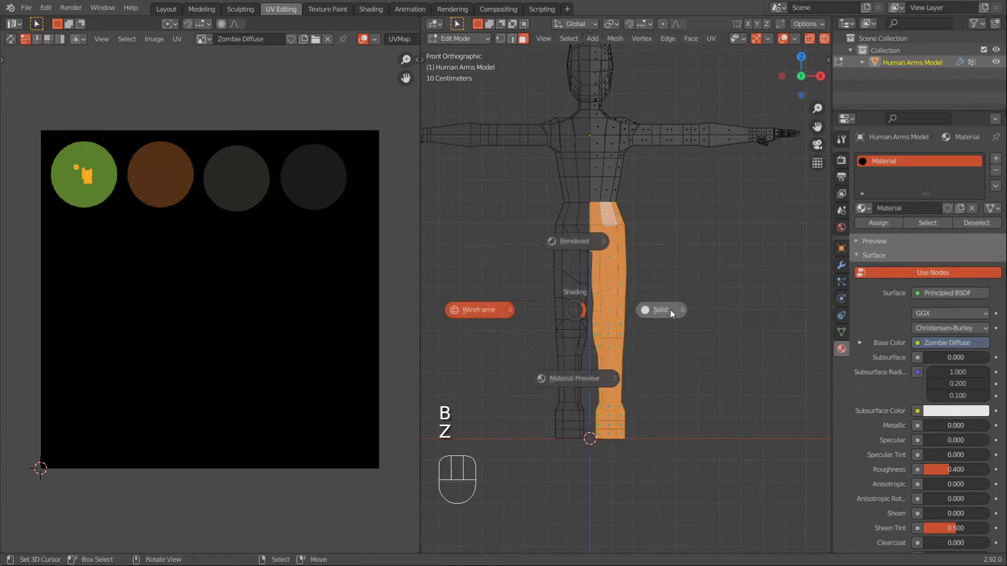
{"action": "left_click", "coordinate": [609, 400]}
- Move the UVs of the selected hips and leg onto the brown dab and return to Object Mode
{"action": "mouse_move", "coordinate": [666, 257]}
{"action": "middle_mouse_down"}
{"action": "mouse_move", "coordinate": [638, 272]}
{"action": "mouse_move", "coordinate": [652, 242]}
{"action": "middle_mouse_up"}
{"action": "mouse_move", "coordinate": [653, 242]}
{"action": "middle_mouse_down", "text": "shift"}
{"action": "mouse_move", "coordinate": [686, 297]}
{"action": "mouse_move", "coordinate": [706, 299]}
{"action": "middle_mouse_up", "text": "shift"}
{"action": "scroll", "coordinate": [706, 299], "scroll_direction": "down", "scroll_amount": 2}
{"action": "middle_click_drag", "start_coordinate": [670, 265], "coordinate": [690, 247]}
{"action": "middle_click_drag", "start_coordinate": [660, 248], "coordinate": [614, 259], "text": "shift"}
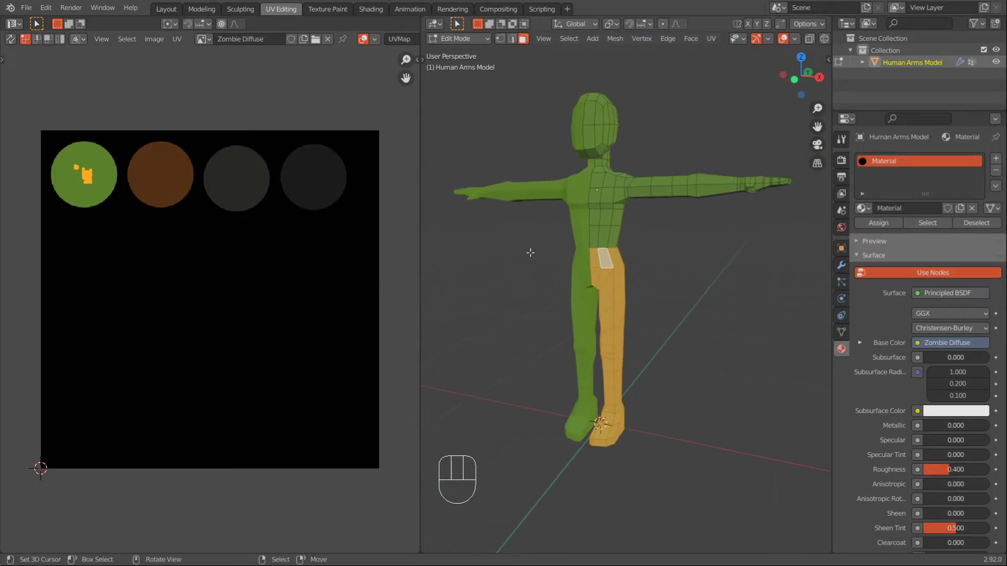
{"action": "key", "text": "g"}
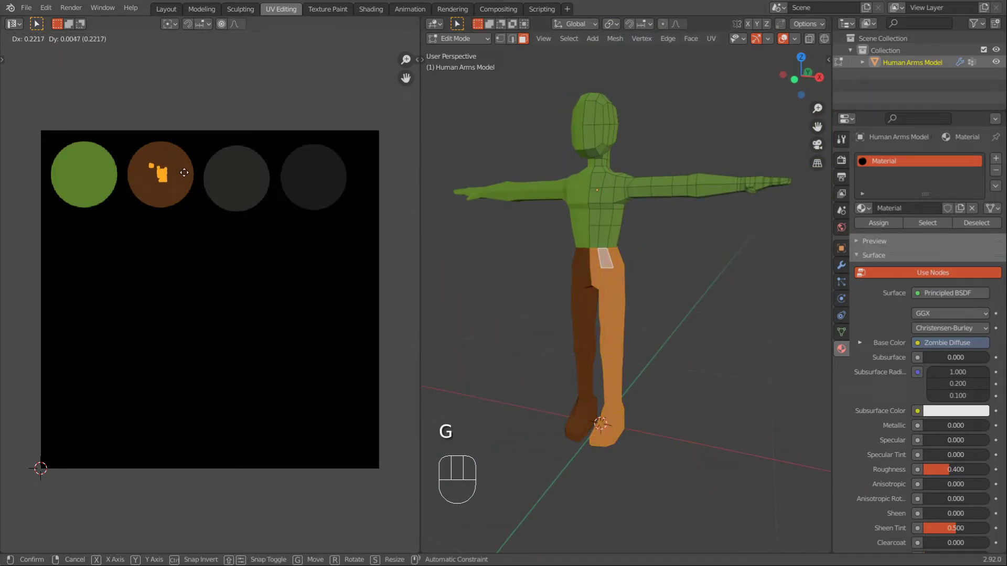
{"action": "left_click", "coordinate": [184, 173]}
{"action": "key", "text": "Tab"}
{"action": "scroll", "coordinate": [640, 225], "scroll_direction": "up", "scroll_amount": 4}
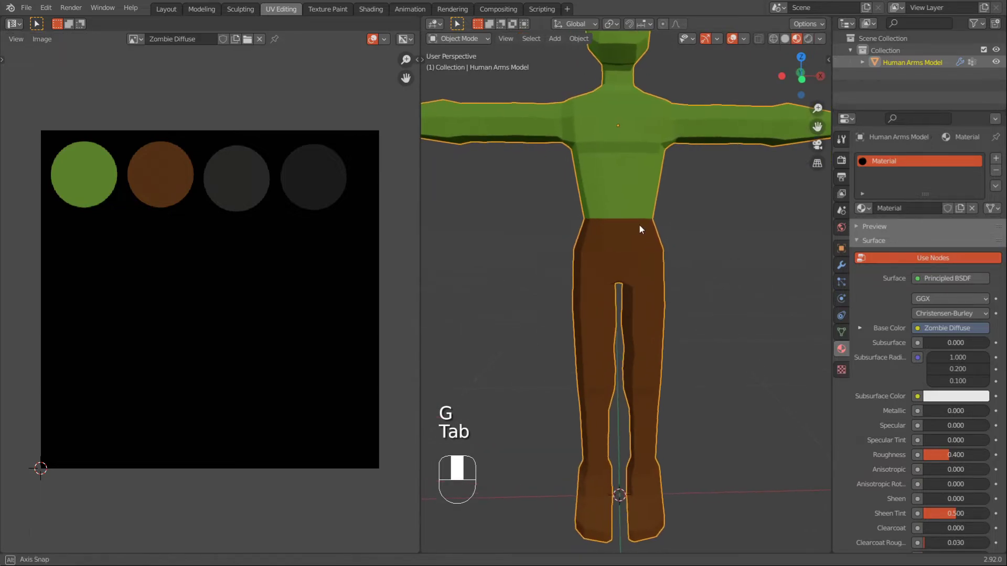
- In Edit Mode, select all faces of the foot from the ankle loop down to the toes and sole
{"action": "key", "text": "Tab"}
{"action": "middle_click_drag", "start_coordinate": [643, 228], "coordinate": [631, 221]}
{"action": "middle_click_drag", "start_coordinate": [680, 321], "coordinate": [654, 267], "text": "shift"}
{"action": "scroll", "coordinate": [654, 266], "scroll_direction": "up", "scroll_amount": 2}
{"action": "right_click", "coordinate": [642, 310], "text": "alt"}
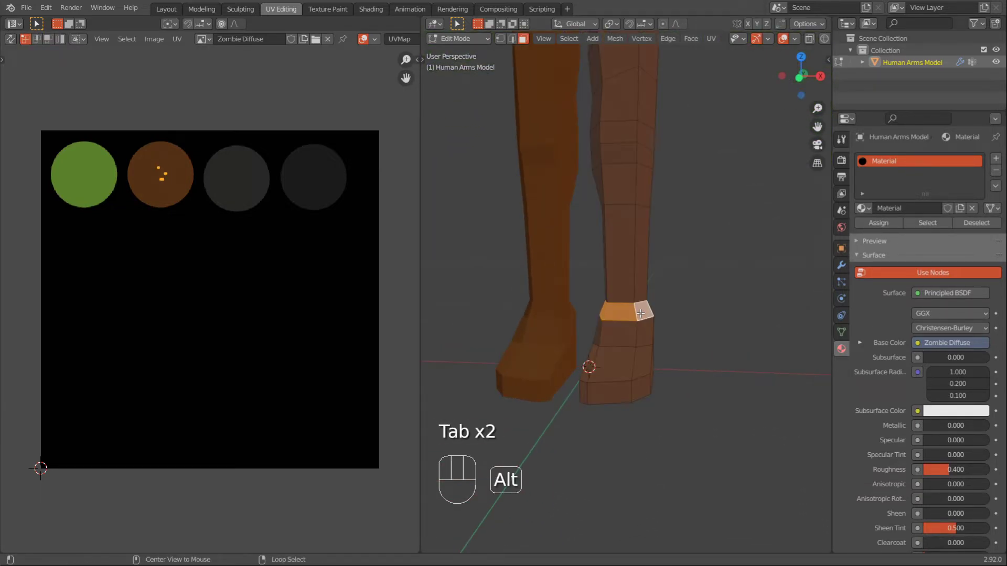
{"action": "right_click", "coordinate": [640, 333], "text": "alt+shift"}
{"action": "mouse_move", "coordinate": [640, 332]}
{"action": "middle_mouse_down"}
{"action": "mouse_move", "coordinate": [600, 324]}
{"action": "mouse_move", "coordinate": [700, 337]}
{"action": "mouse_move", "coordinate": [669, 336]}
{"action": "mouse_move", "coordinate": [639, 276]}
{"action": "mouse_move", "coordinate": [629, 330]}
{"action": "mouse_move", "coordinate": [640, 352]}
{"action": "mouse_move", "coordinate": [731, 351]}
{"action": "middle_mouse_up"}
{"action": "key", "text": "c"}
{"action": "key", "text": "c"}
{"action": "key", "text": "c"}
- Move the foot's UVs onto the fourth, near-black dab and return to Object Mode
{"action": "key", "text": "g"}
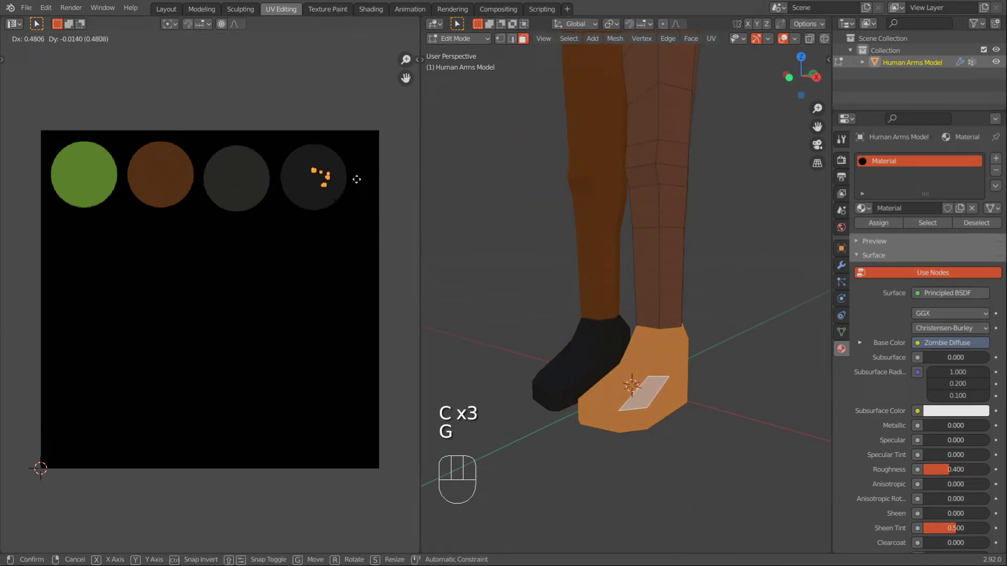
{"action": "left_click", "coordinate": [357, 179]}
{"action": "key", "text": "Tab"}
{"action": "scroll", "coordinate": [656, 208], "scroll_direction": "down", "scroll_amount": 4}
{"action": "scroll", "coordinate": [641, 253], "scroll_direction": "up", "scroll_amount": 4}
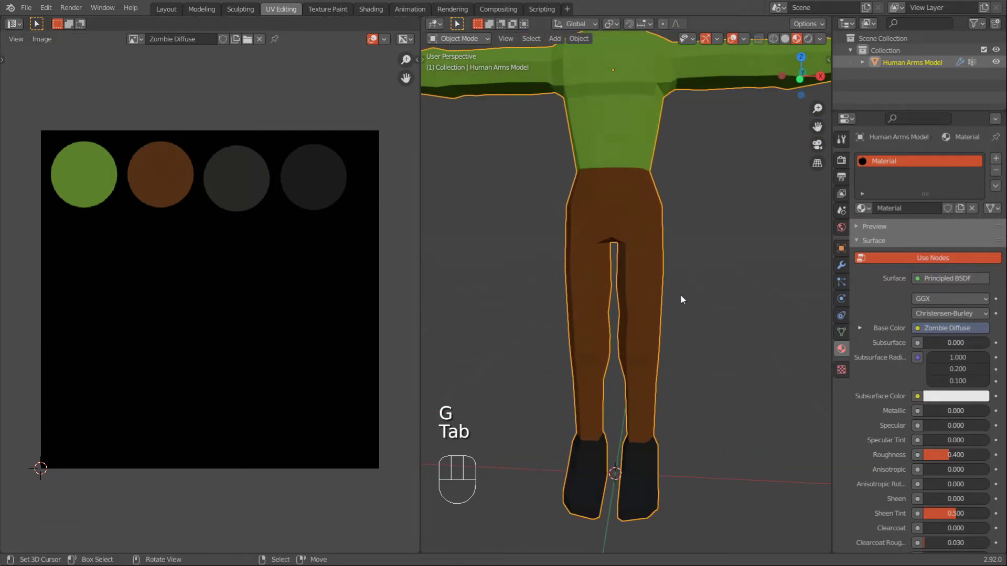
{"action": "middle_click_drag", "start_coordinate": [682, 300], "coordinate": [692, 216]}
{"action": "key", "text": "Tab"}
- Select the ankle face loop just above the shoe, move its UVs onto the green dab and return to Object Mode
{"action": "key", "text": "Tab"}
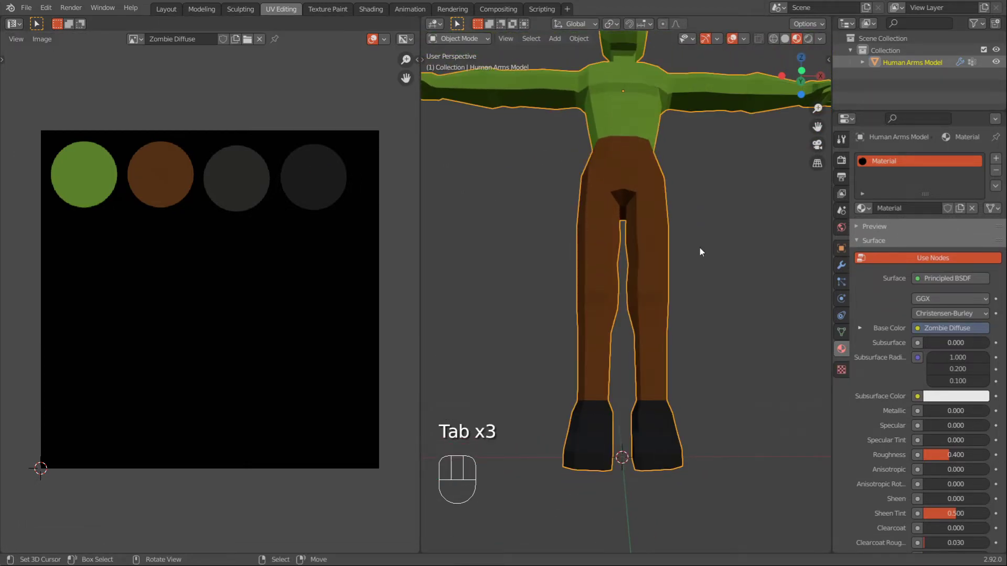
{"action": "middle_click_drag", "start_coordinate": [700, 252], "coordinate": [678, 312], "text": "shift"}
{"action": "key", "text": "Tab"}
{"action": "scroll", "coordinate": [671, 325], "scroll_direction": "up", "scroll_amount": 4}
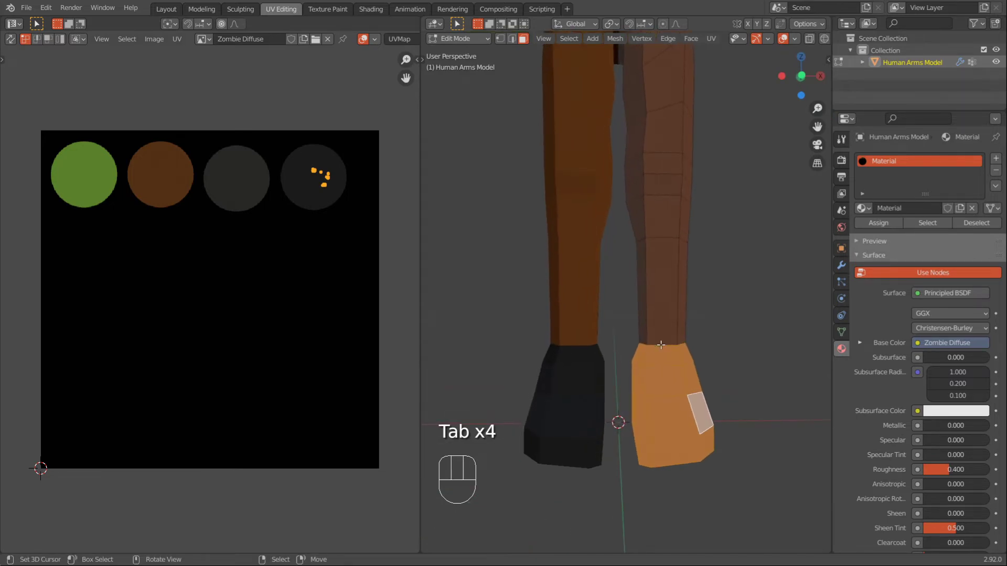
{"action": "left_click", "coordinate": [661, 345], "text": "alt"}
{"action": "key", "text": "g"}
{"action": "left_click", "coordinate": [84, 218]}
{"action": "key", "text": "Tab"}
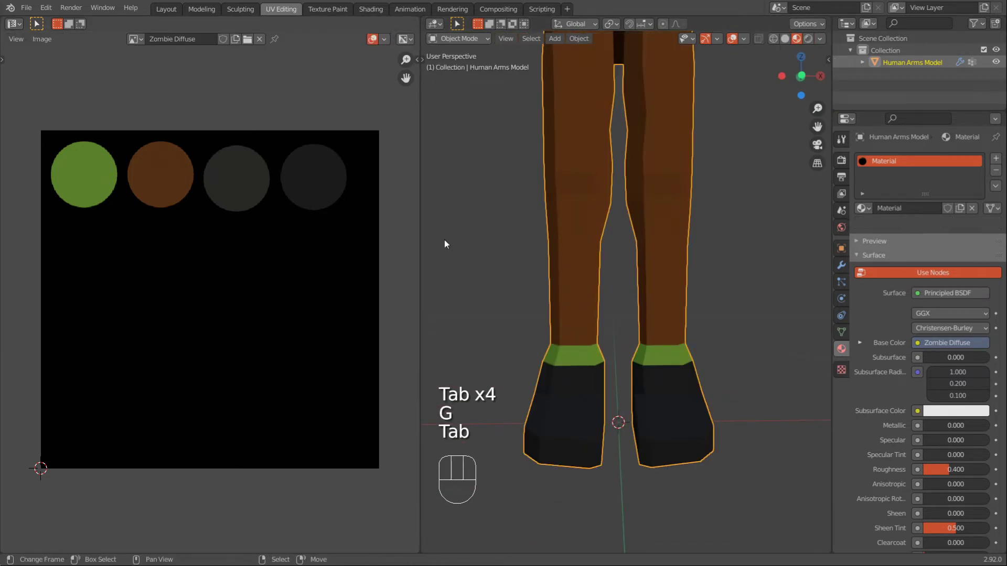
{"action": "scroll", "coordinate": [444, 244], "scroll_direction": "down", "scroll_amount": 4}
{"action": "middle_click_drag", "start_coordinate": [445, 244], "coordinate": [656, 362]}
{"action": "scroll", "coordinate": [668, 300], "scroll_direction": "down", "scroll_amount": 2}
{"action": "middle_click_drag", "start_coordinate": [669, 300], "coordinate": [665, 314]}
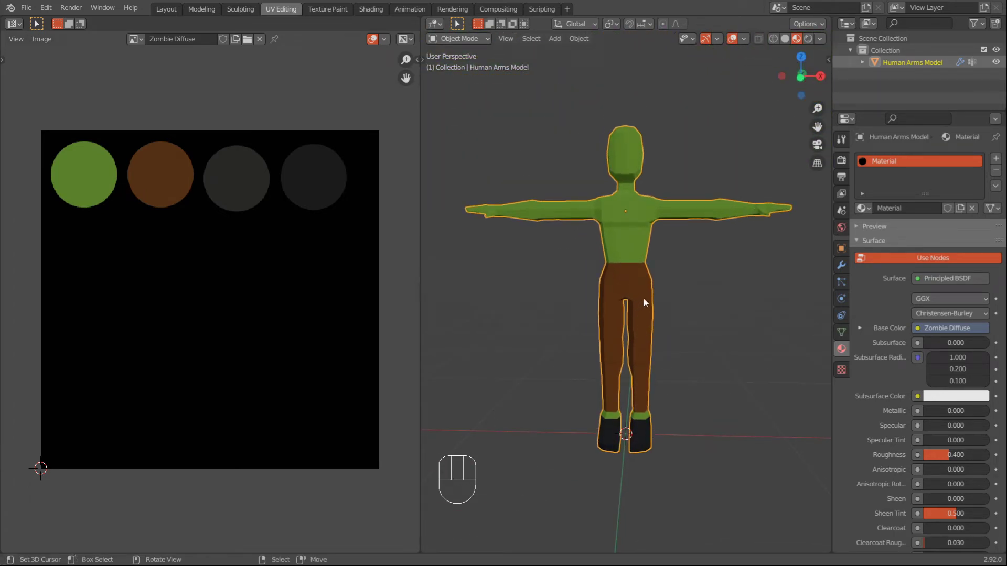
- Try colouring the full-height hip face loop as a belt by moving its UVs onto a dark dab
{"action": "scroll", "coordinate": [645, 295], "scroll_direction": "up", "scroll_amount": 4}
{"action": "key", "text": "Tab"}
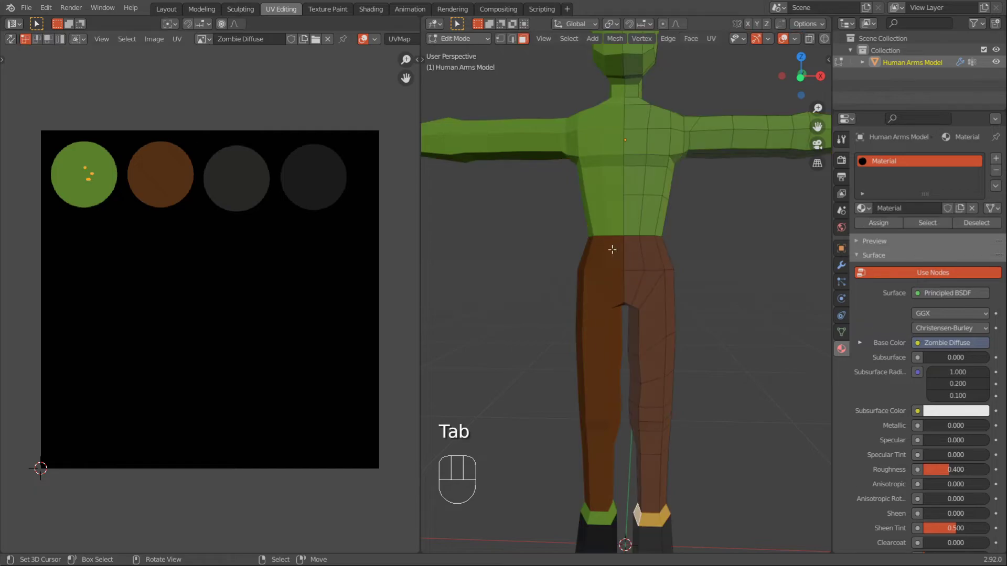
{"action": "left_click", "coordinate": [639, 250], "text": "alt"}
{"action": "key", "text": "Tab"}
{"action": "key", "text": "Tab"}
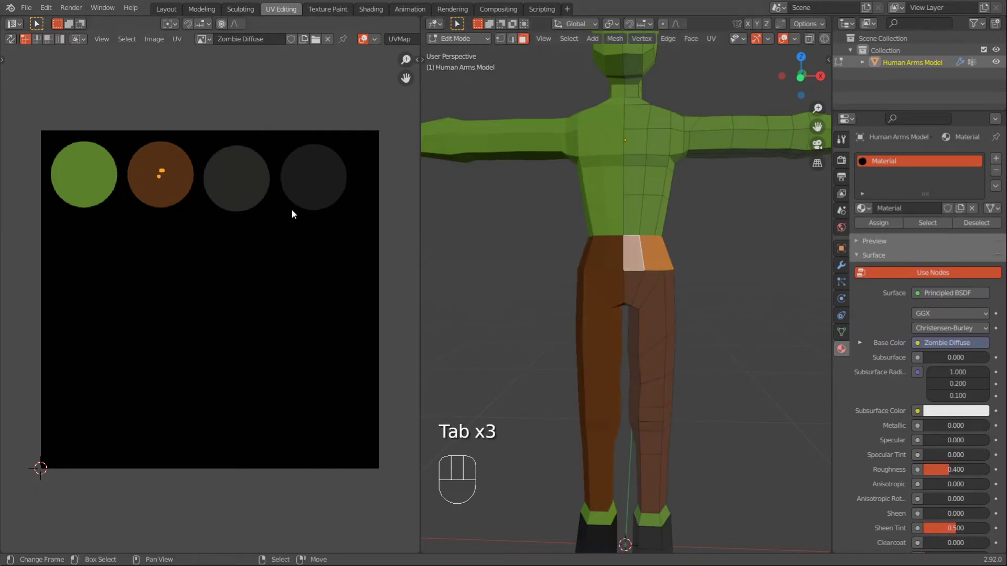
{"action": "key", "text": "g"}
{"action": "left_click", "coordinate": [316, 210]}
{"action": "key", "text": "Tab"}
{"action": "key", "text": "Tab"}
{"action": "key", "text": "ctrl+z"}
{"action": "key", "text": "ctrl+z"}
{"action": "key", "text": "ctrl+z"}
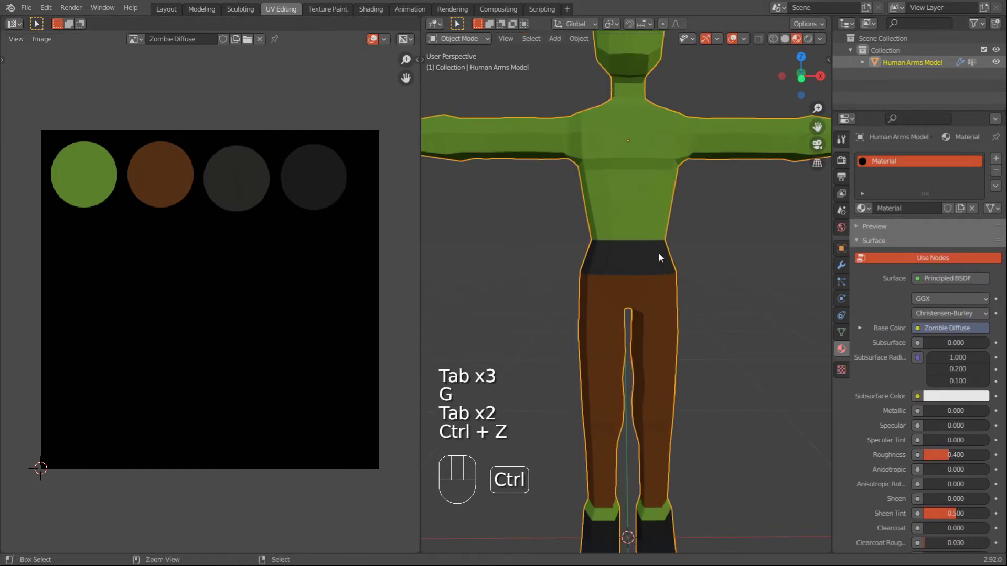
- Add one horizontal loop cut through the hip band, splitting it into two narrower face loops below the waist
{"action": "key", "text": "ctrl+r"}
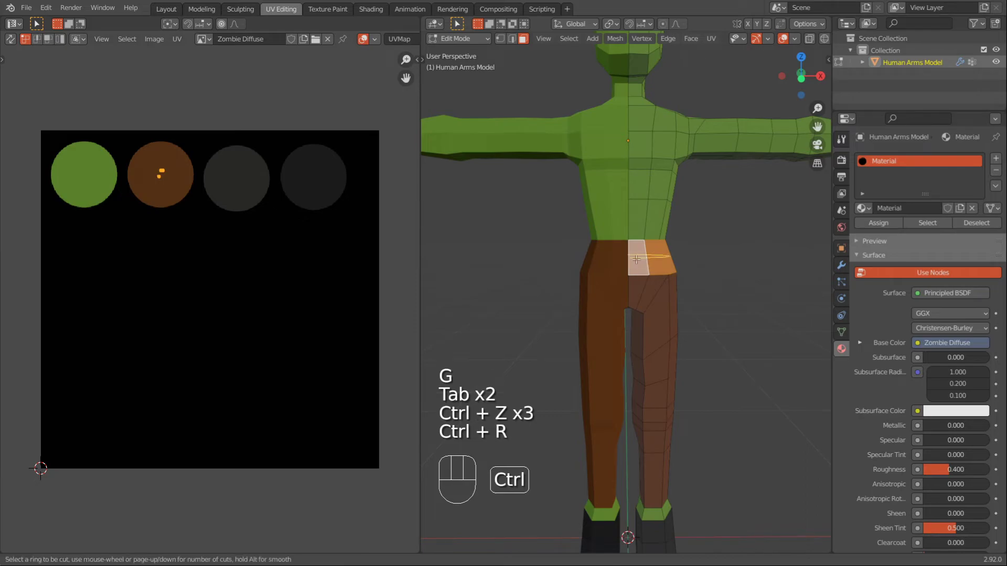
{"action": "left_click", "coordinate": [631, 259]}
{"action": "left_click", "coordinate": [632, 257]}
{"action": "scroll", "coordinate": [630, 252], "scroll_direction": "up", "scroll_amount": 4}
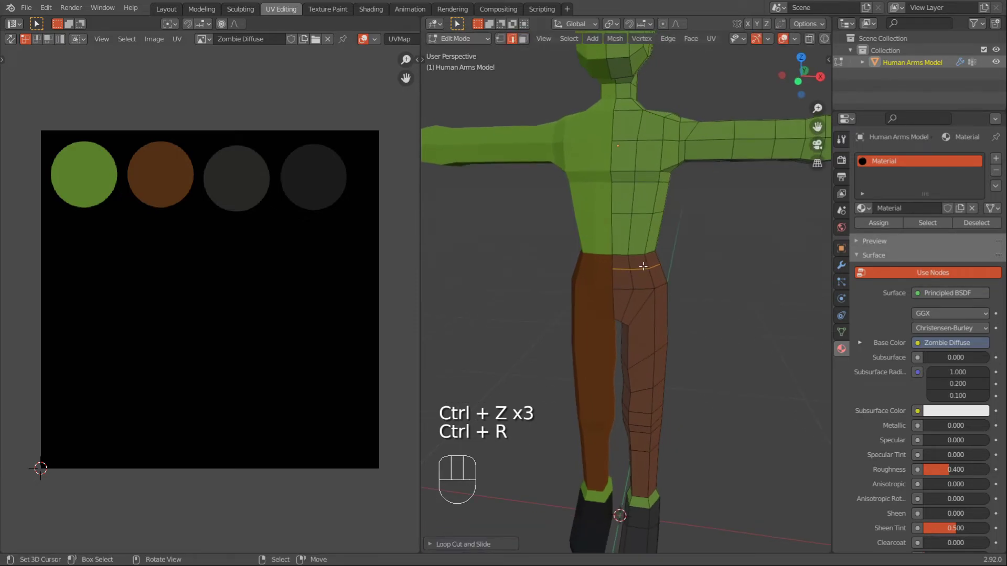
- Select the narrow face loop directly below the waist, move its UVs onto the third, dark grey dab and return to Object Mode
{"action": "left_click", "coordinate": [630, 247], "text": "alt"}
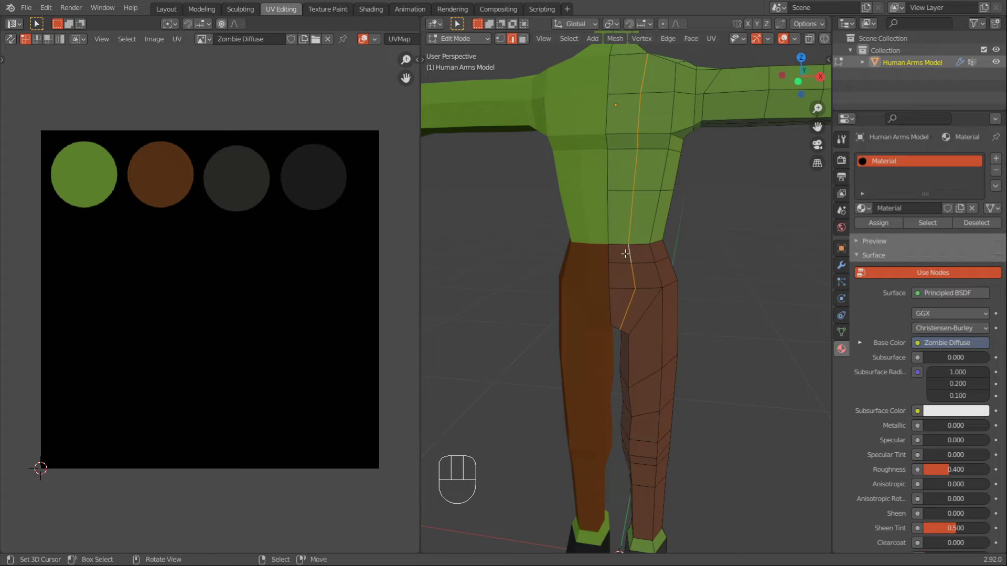
{"action": "left_click", "coordinate": [629, 254], "text": "alt"}
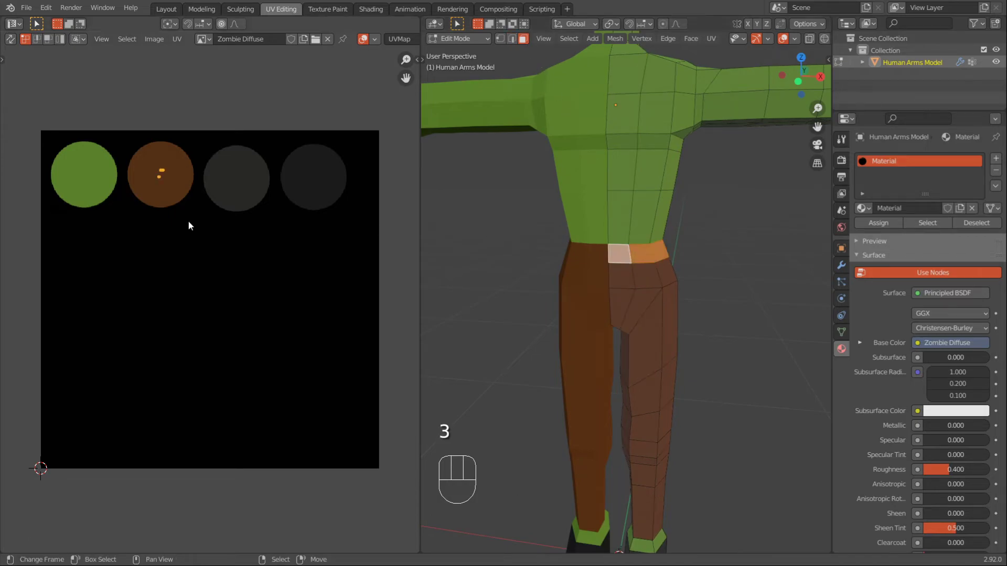
{"action": "key", "text": "g"}
{"action": "left_click", "coordinate": [263, 225]}
{"action": "key", "text": "Tab"}
{"action": "scroll", "coordinate": [647, 284], "scroll_direction": "down", "scroll_amount": 2}
{"action": "scroll", "coordinate": [650, 281], "scroll_direction": "down", "scroll_amount": 3}
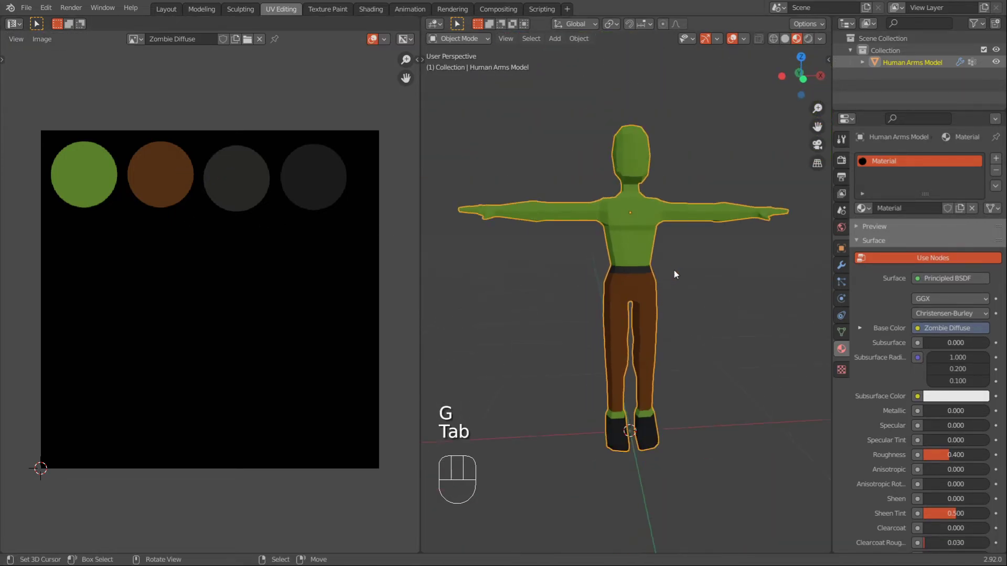
- Deselect the body and inspect the colours of the whole zombie model from the front
{"action": "scroll", "coordinate": [666, 275], "scroll_direction": "up", "scroll_amount": 2}
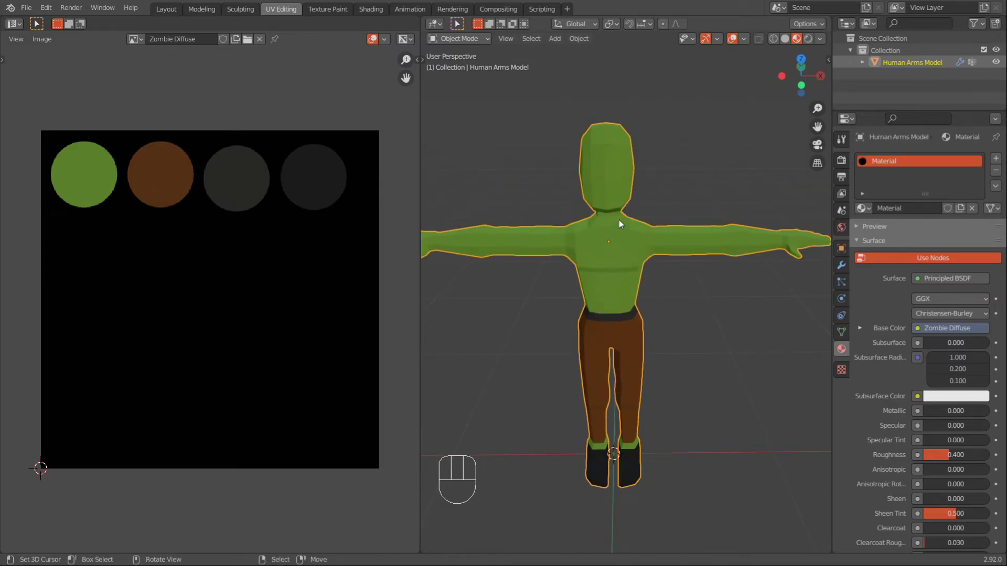
{"action": "middle_click_drag", "start_coordinate": [619, 220], "coordinate": [654, 240]}
{"action": "scroll", "coordinate": [649, 234], "scroll_direction": "up", "scroll_amount": 2}
{"action": "key", "text": "Tab"}
{"action": "key", "text": "Tab"}
{"action": "scroll", "coordinate": [654, 240], "scroll_direction": "up", "scroll_amount": 2}
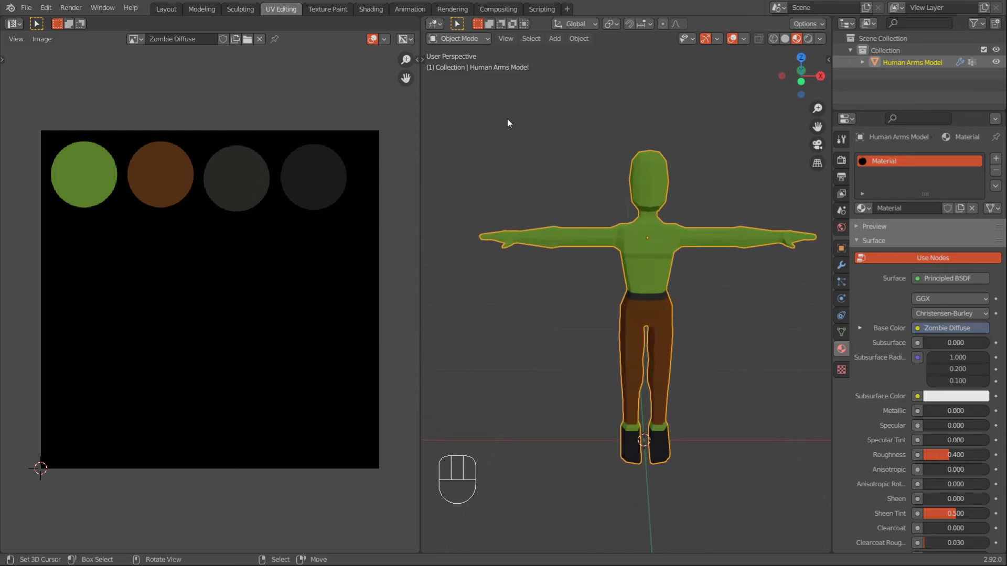
{"action": "right_click", "coordinate": [552, 123]}
{"action": "middle_click_drag", "start_coordinate": [584, 138], "coordinate": [637, 159], "text": "shift"}
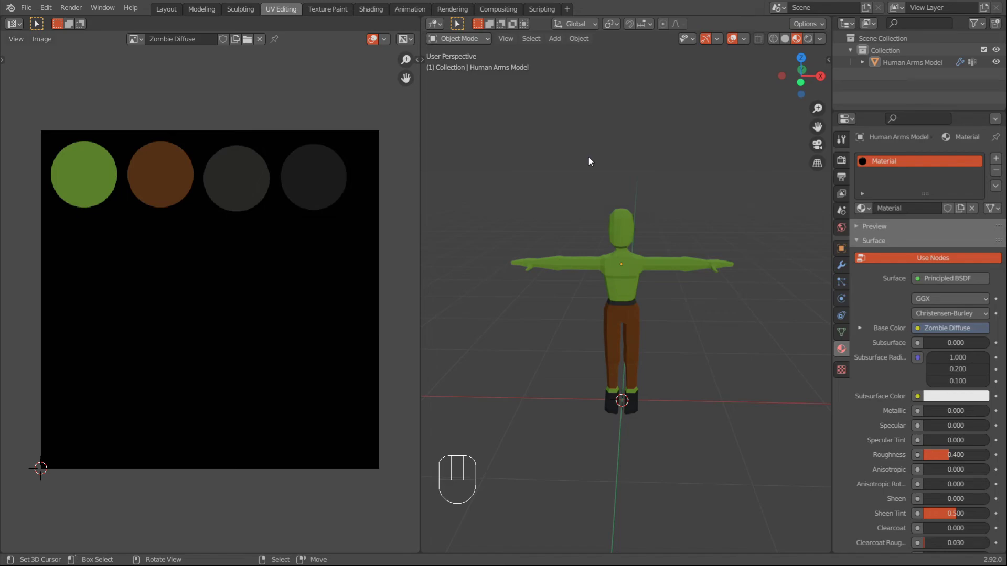
{"action": "scroll", "coordinate": [636, 177], "scroll_direction": "up", "scroll_amount": 1}
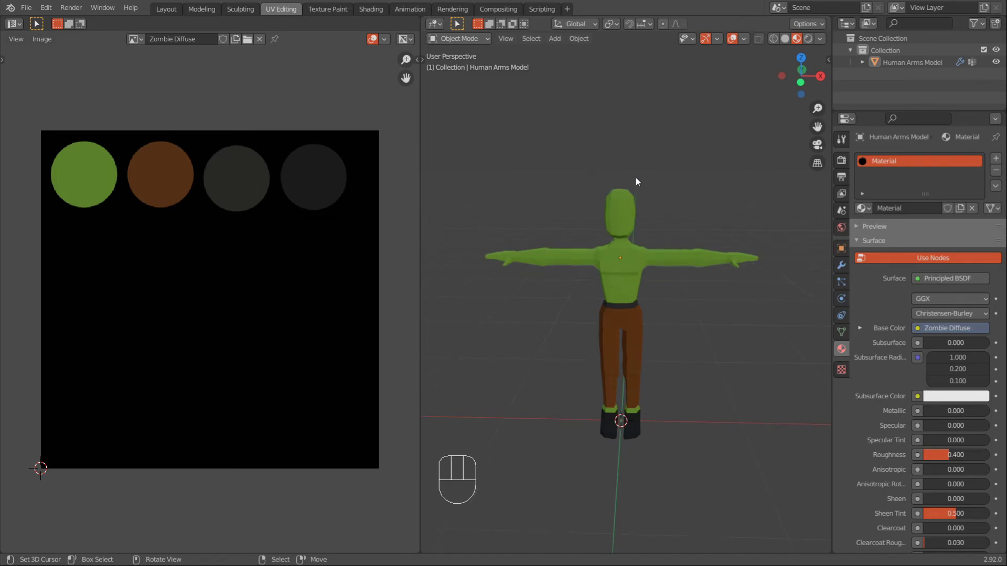
{"action": "scroll", "coordinate": [636, 177], "scroll_direction": "up", "scroll_amount": 1}
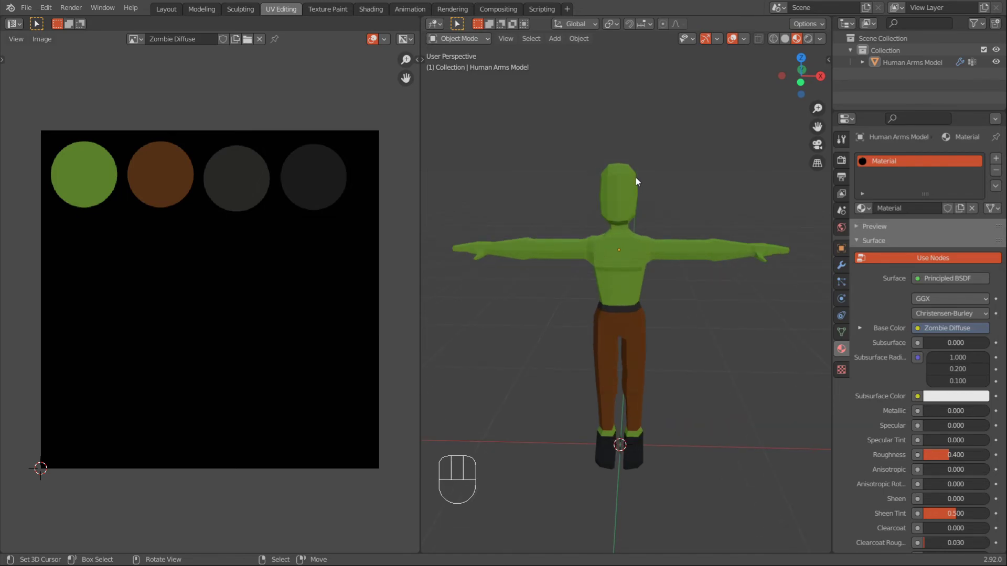